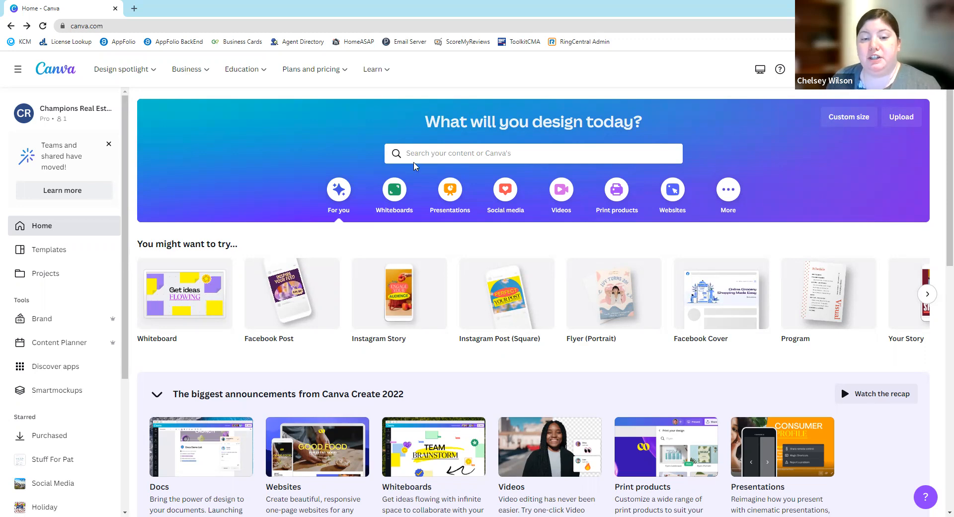
- Search the templates for "new listing flyer"
left_click(427, 158)
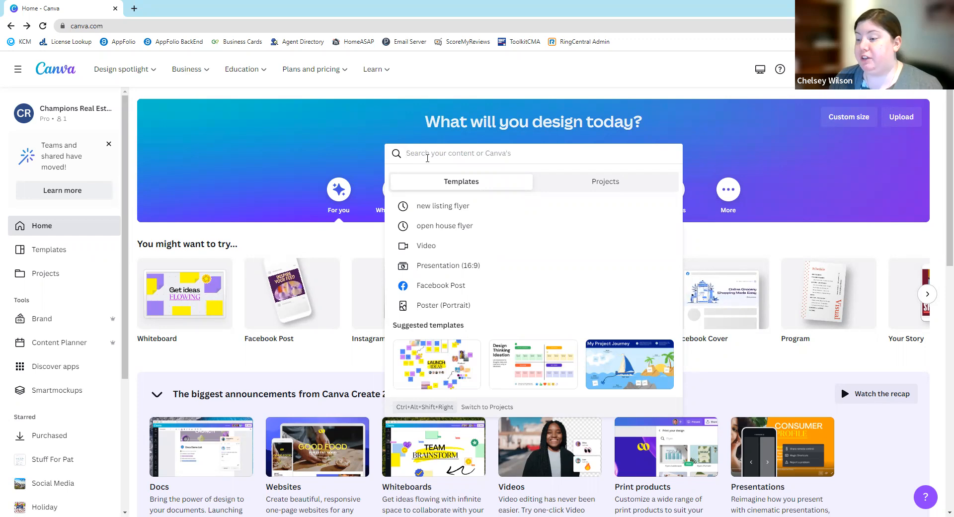
type("new listinm")
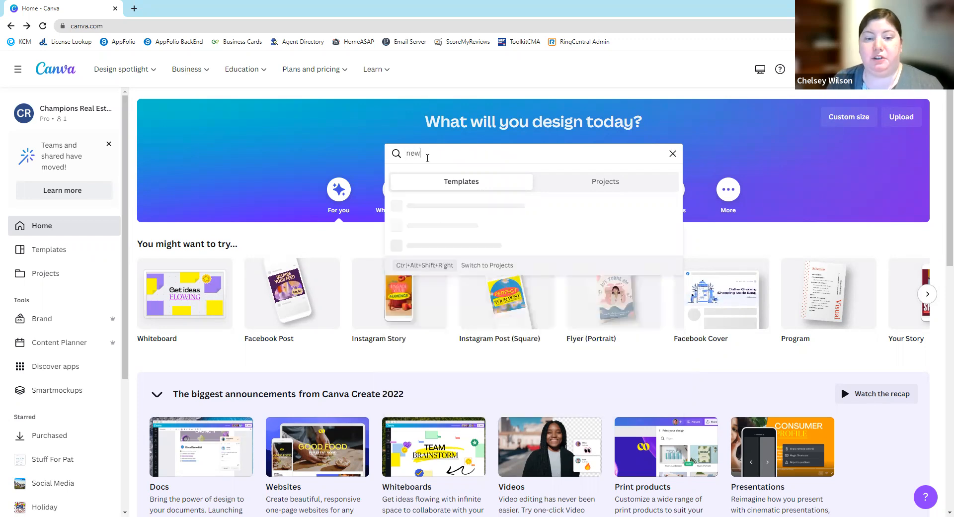
key("BackSpace")
type("g flyer")
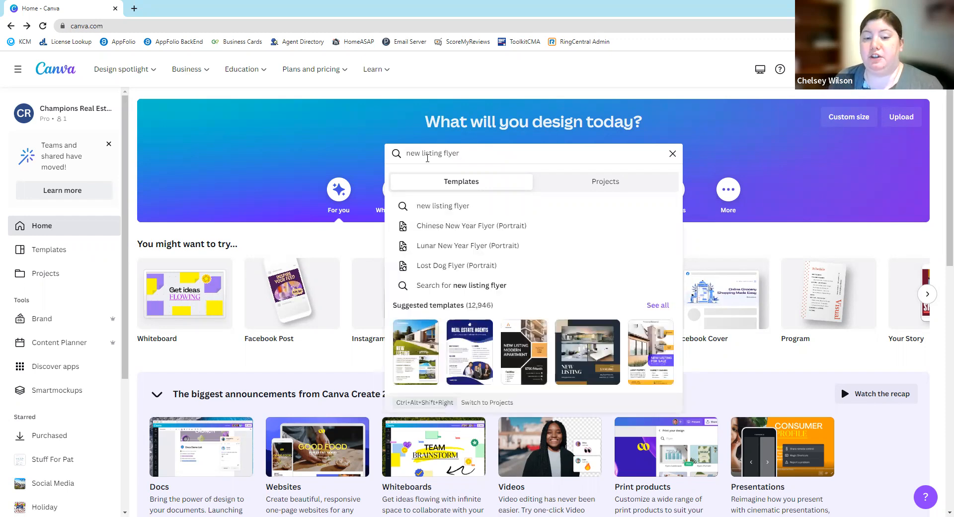
key("Return")
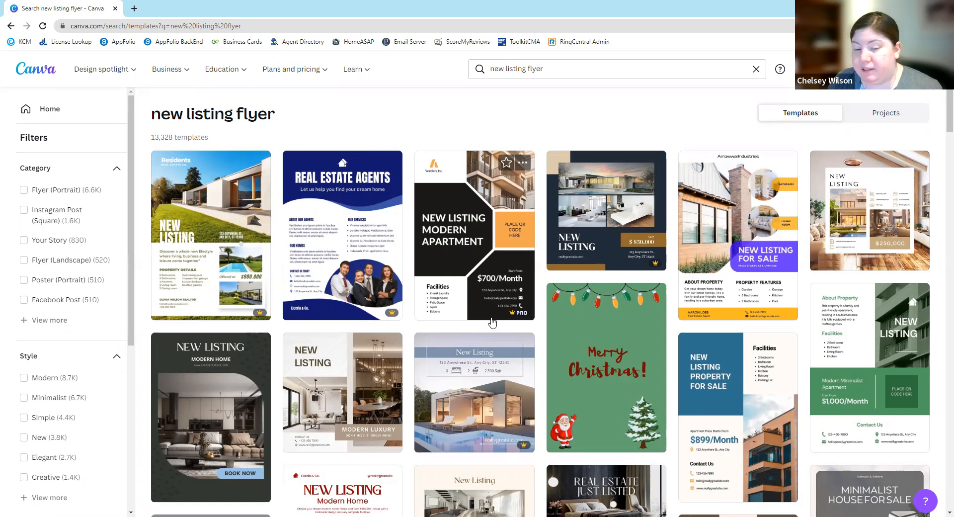
- Browse the flyer templates and open the cream "New Listing" design with the "Modern Luxury" banner
mouse_move(502, 316)
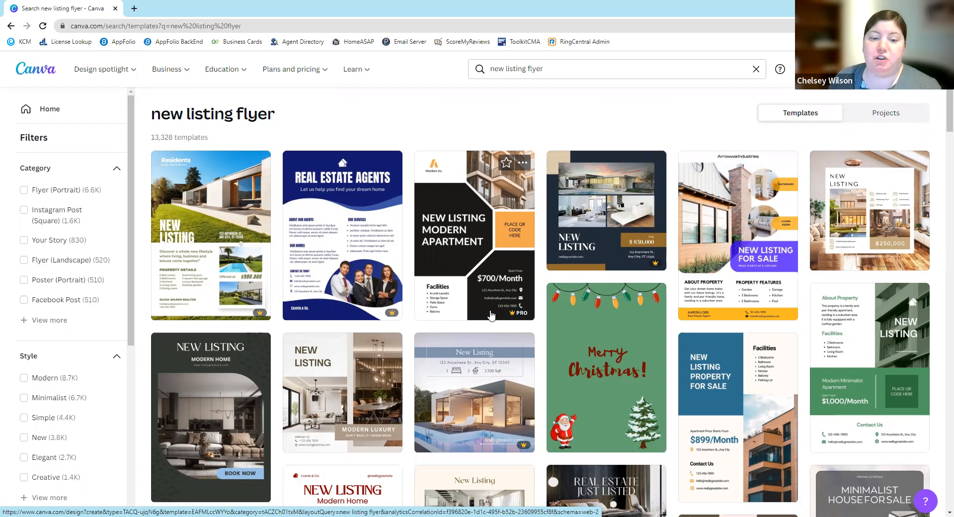
scroll(491, 314, "down", 1)
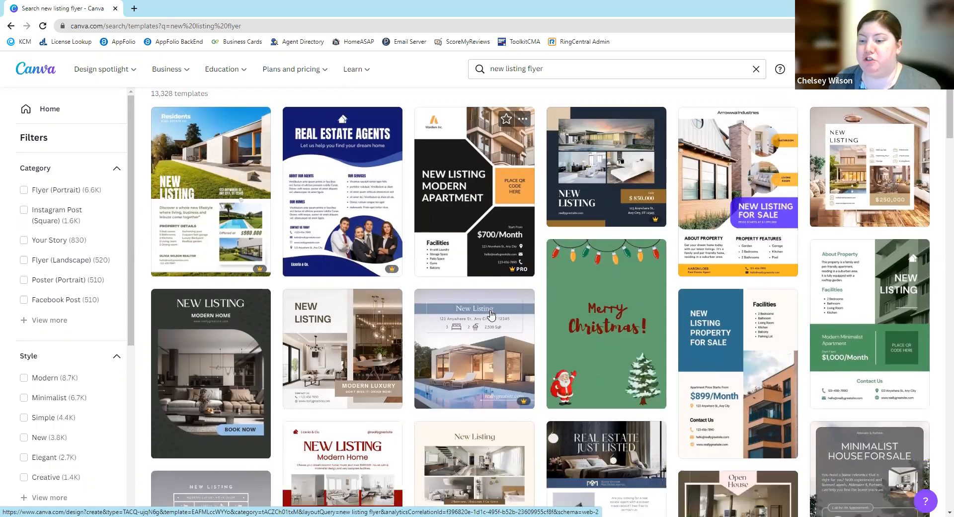
scroll(491, 314, "down", 2)
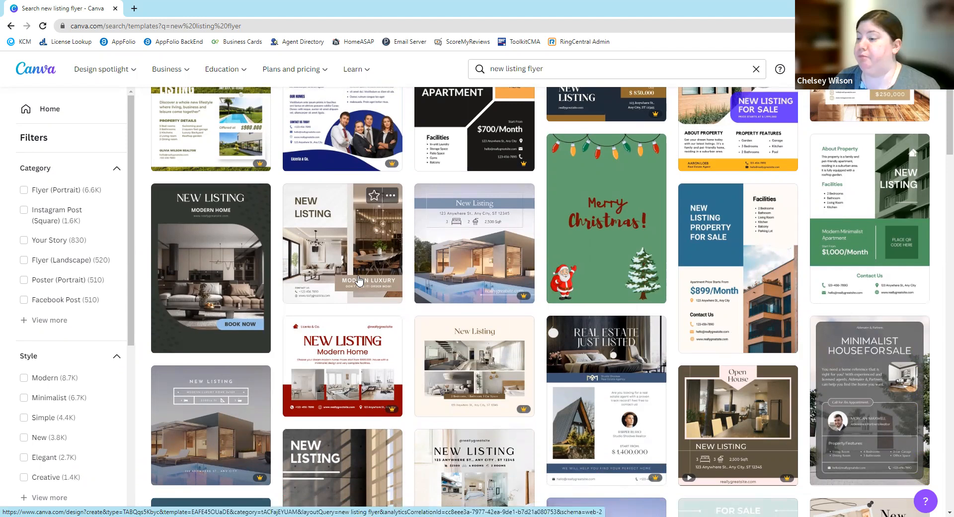
left_click(342, 257)
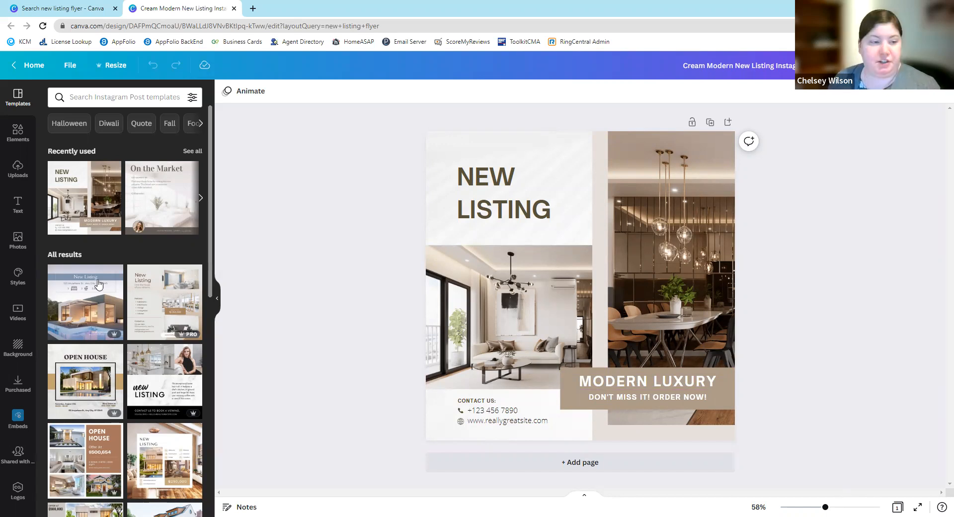
- Upload the four JPEG images download, download (1), download (2) and download (3) from the Downloads folder
left_click(19, 174)
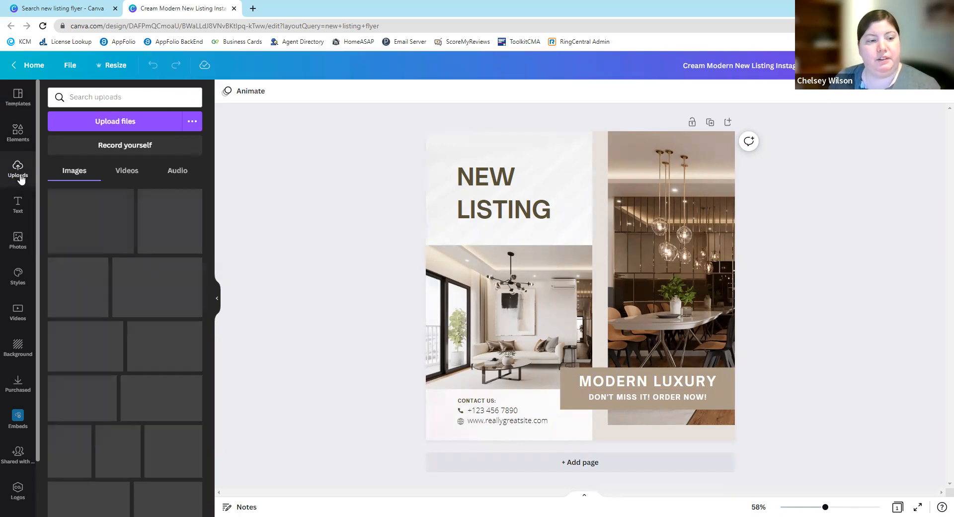
left_click(130, 123)
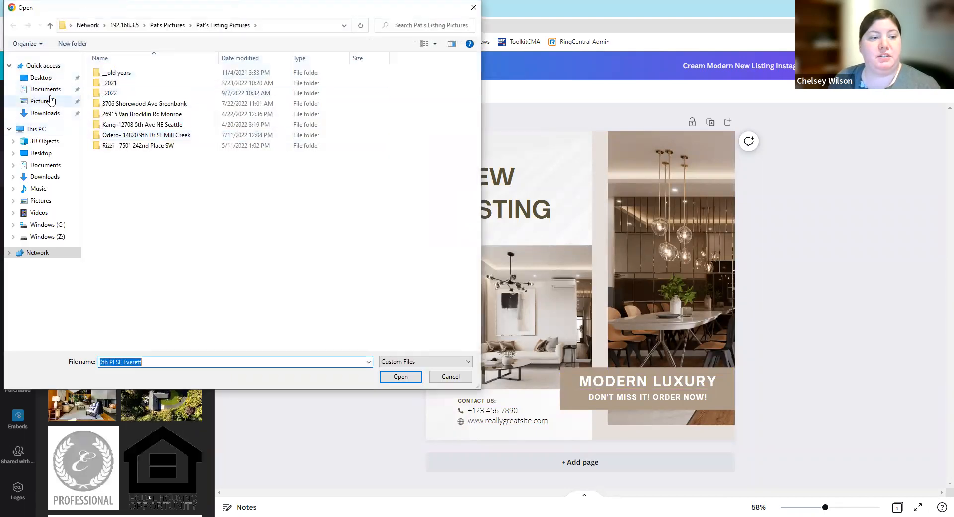
left_click(45, 113)
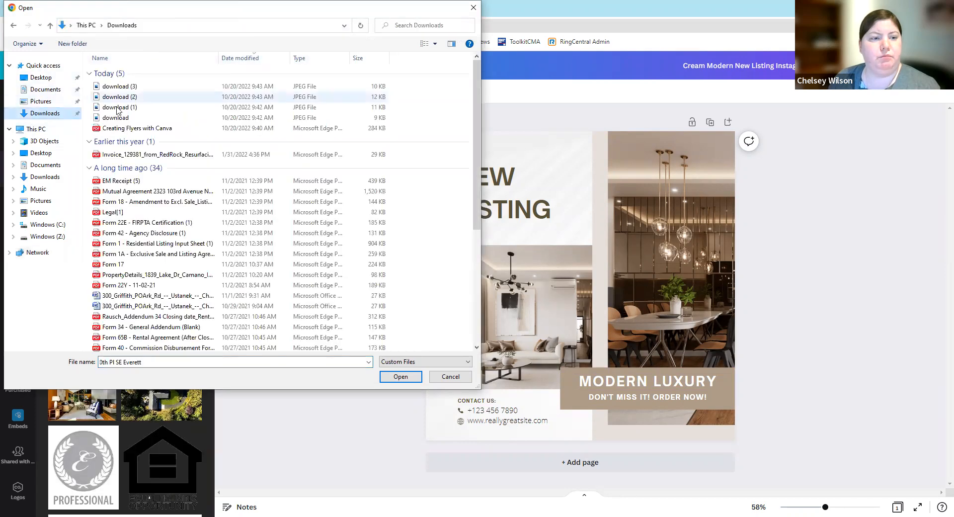
left_click(116, 117)
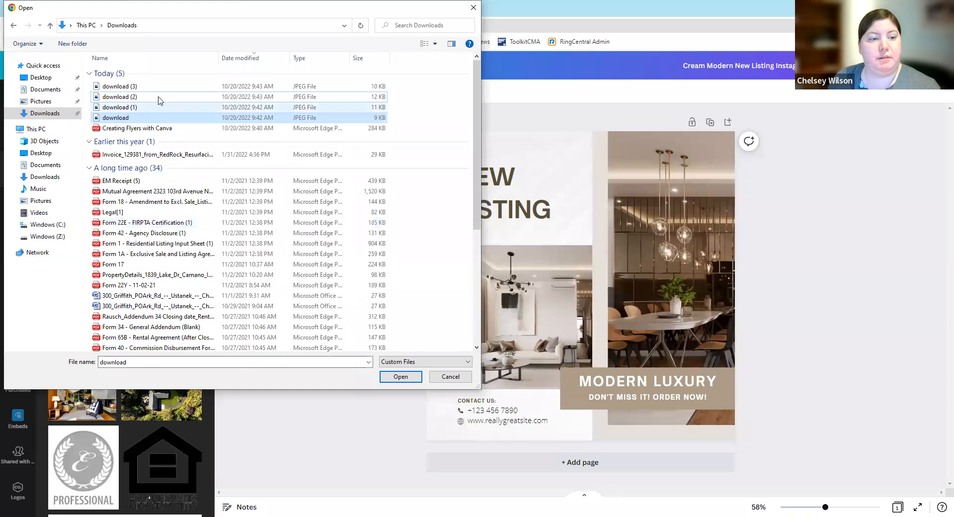
left_click(159, 97, "ctrl")
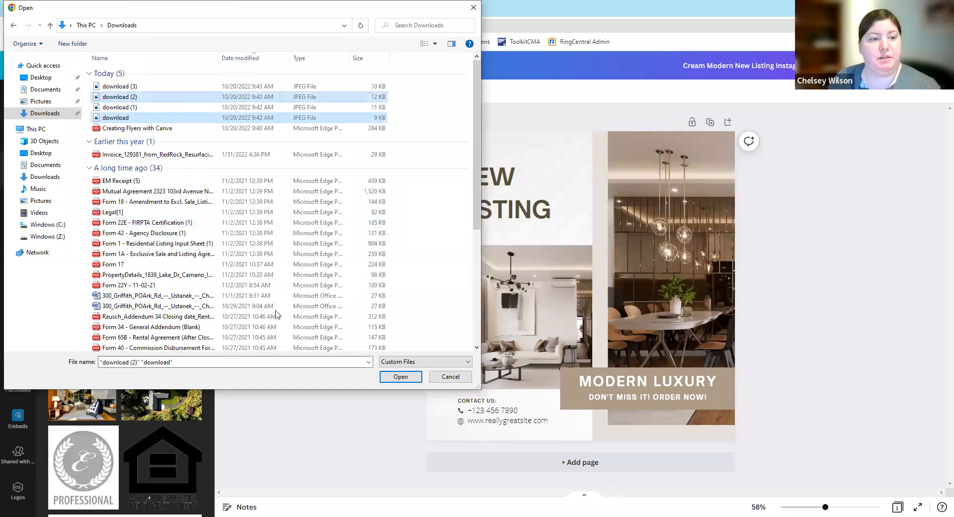
left_click(133, 87)
left_click(131, 119, "ctrl")
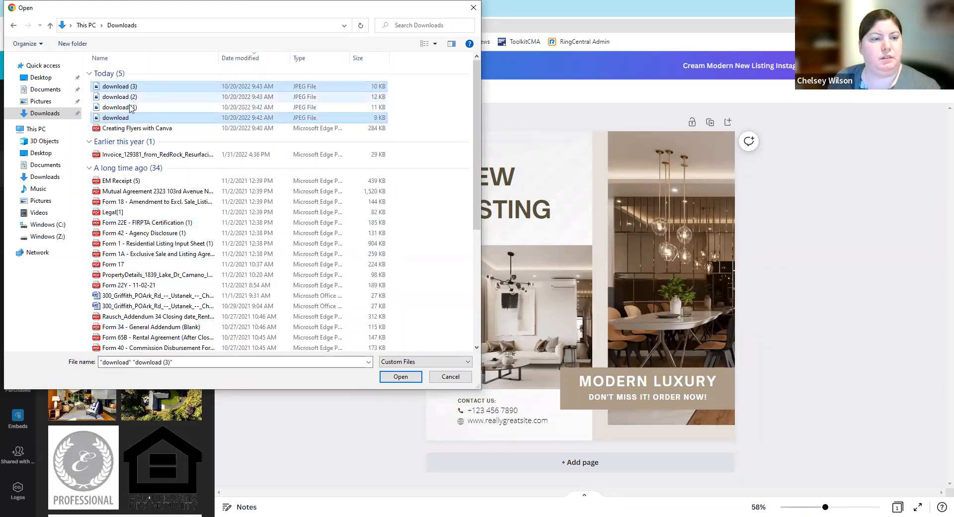
left_click(131, 107, "ctrl")
left_click(140, 96, "ctrl")
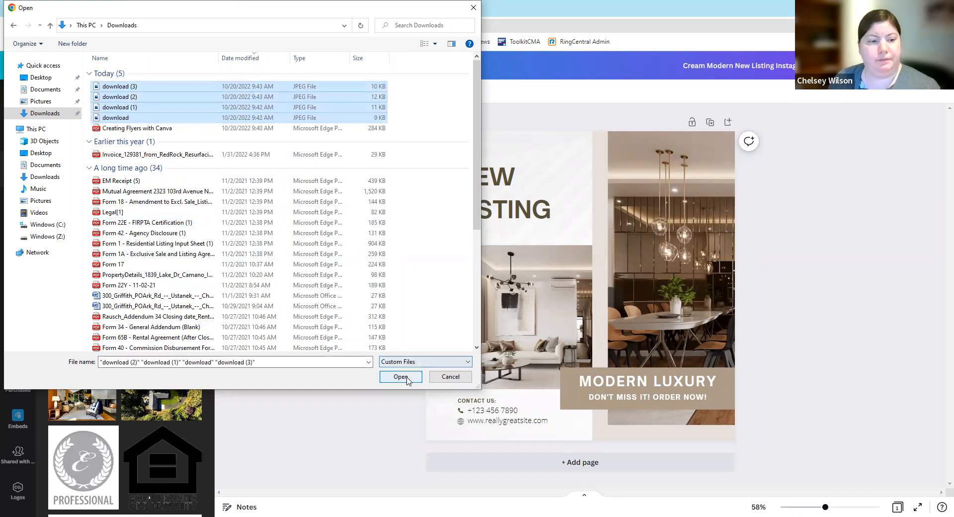
key("Return")
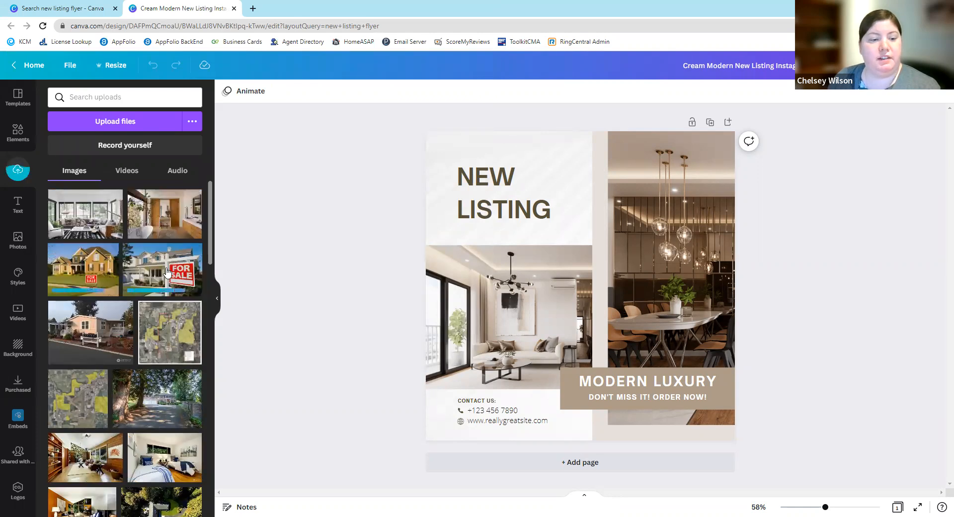
- Fill the flyer's lower-left frame with the white For Sale house photo and the tall right frame with the living room photo
left_click_drag(179, 275, 183, 274)
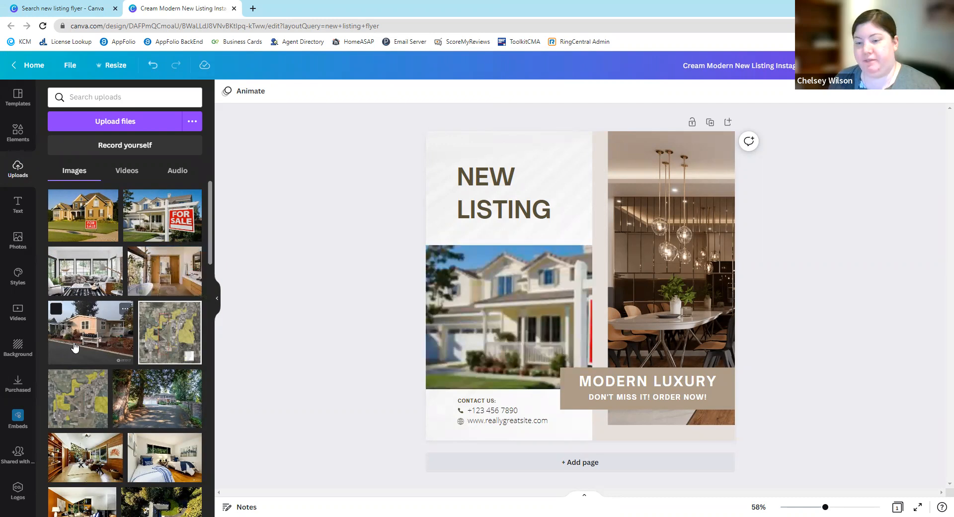
left_click_drag(145, 280, 698, 278)
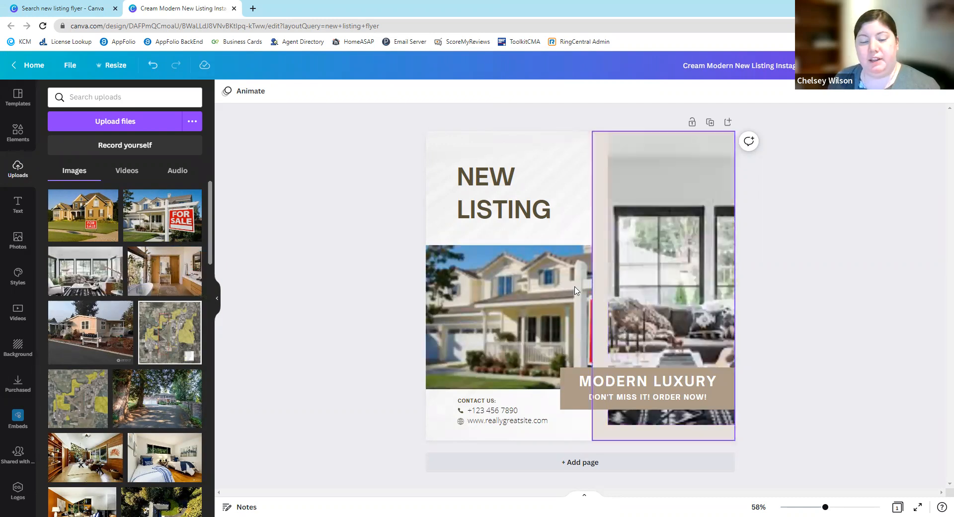
- Reposition the For Sale house photo inside the flyer's lower-left frame, shifting it upward to show more lawn
double_click(496, 299)
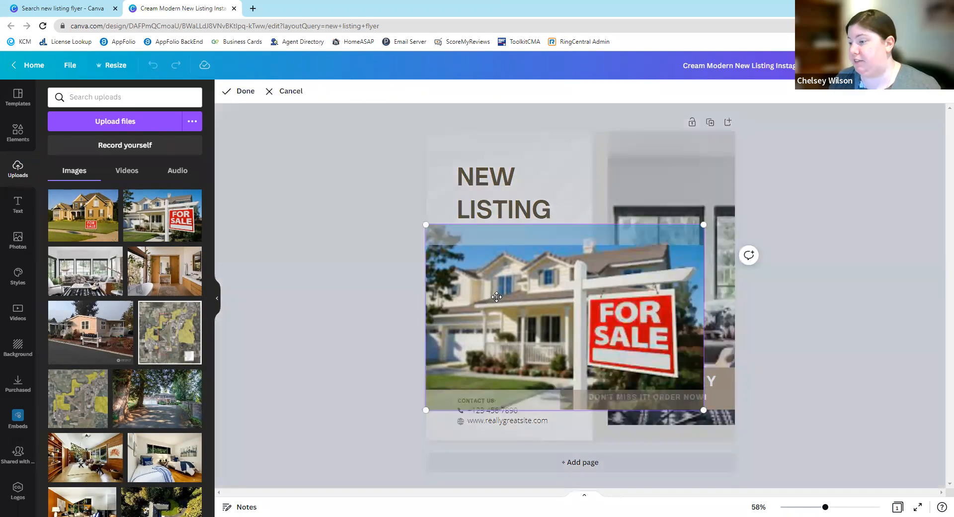
left_click_drag(529, 301, 591, 299)
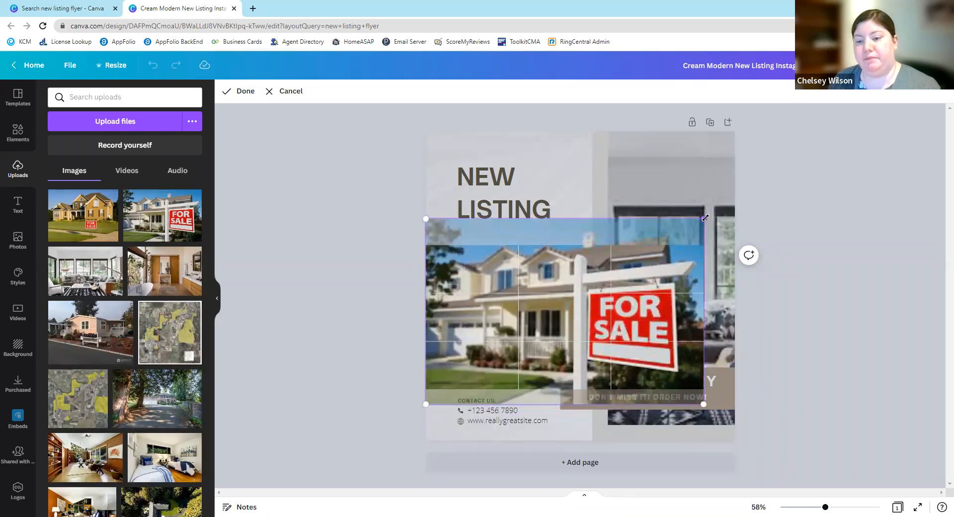
left_click_drag(575, 240, 582, 255)
left_click(854, 310)
double_click(564, 301)
left_click(806, 317)
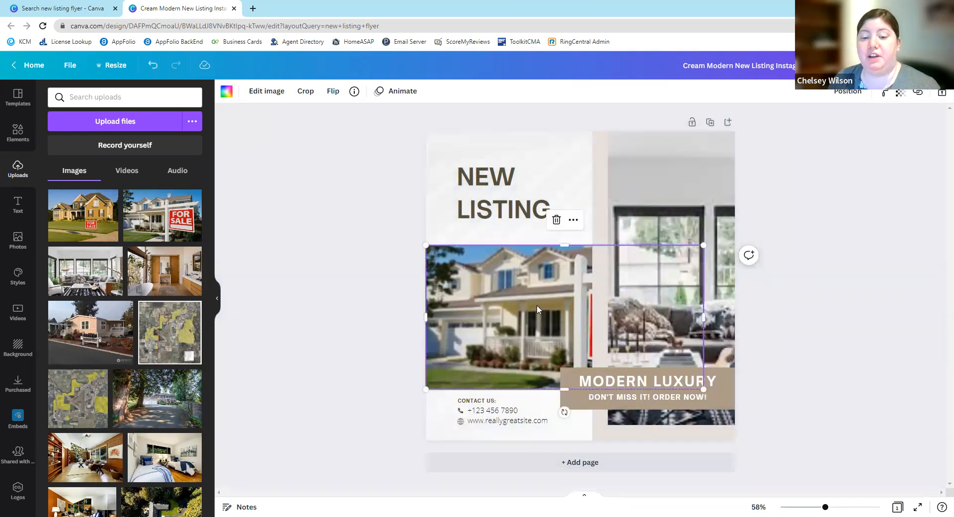
double_click(536, 305)
left_click_drag(537, 305, 539, 249)
left_click(387, 328)
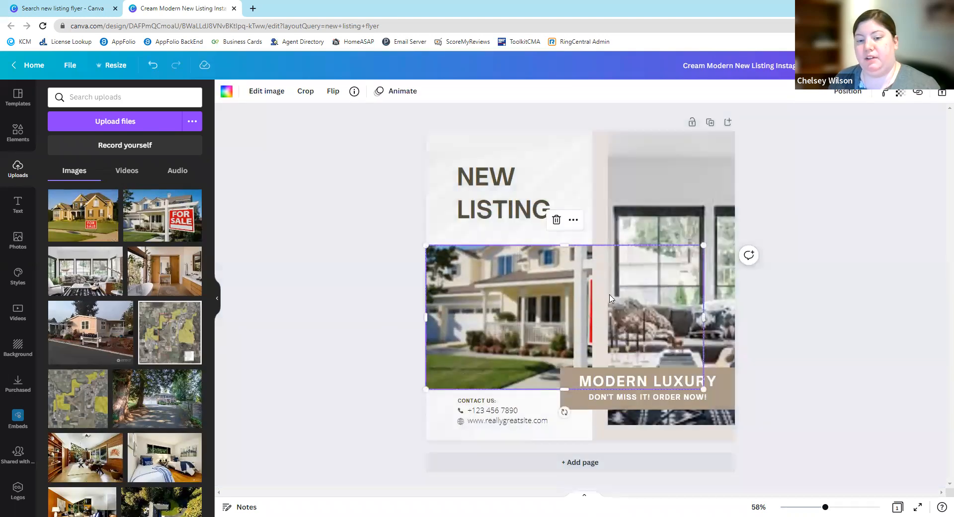
- Reposition the living room photo inside the tall right frame of the flyer and deselect it
left_click(820, 305)
double_click(661, 288)
mouse_move(607, 297)
left_mouse_down()
mouse_move(501, 298)
mouse_move(886, 299)
mouse_move(422, 303)
mouse_move(646, 300)
mouse_move(615, 299)
left_mouse_up()
left_click(304, 190)
left_click(305, 192)
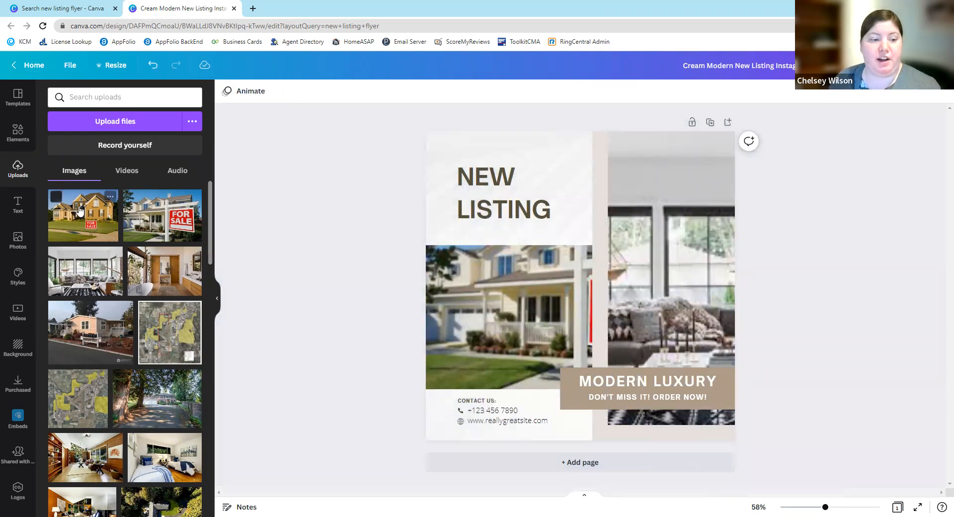
- Try the yellow house, living room and bathroom photos one after another in the flyer's lower-left frame
left_click_drag(484, 302, 485, 304)
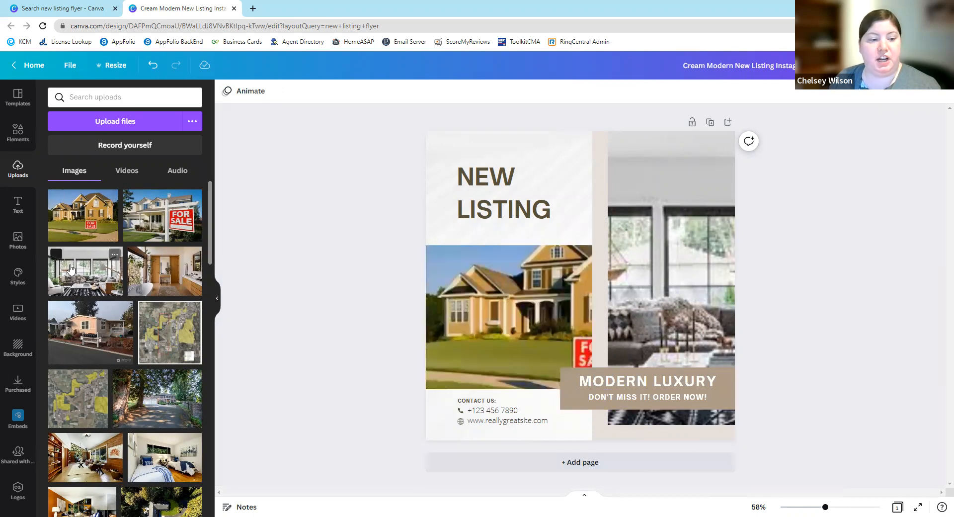
left_click_drag(73, 272, 484, 304)
left_click_drag(181, 274, 494, 291)
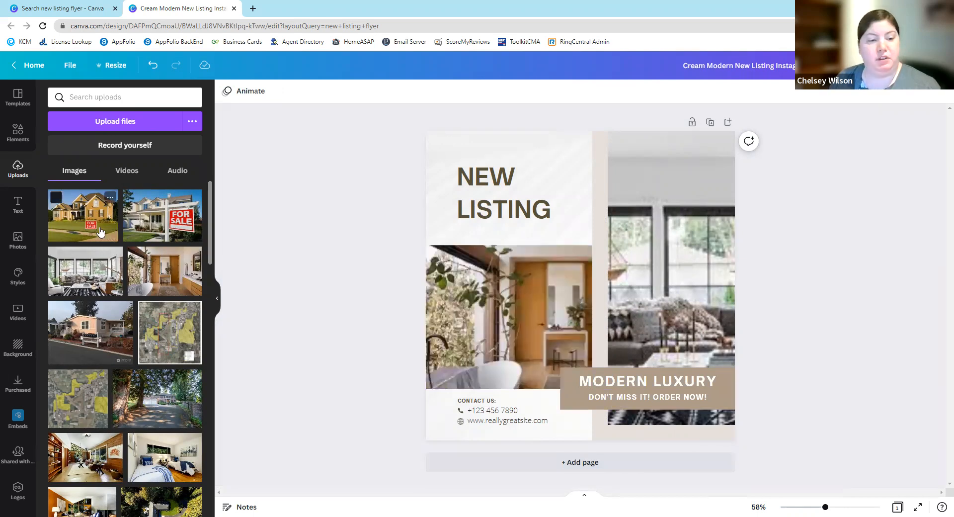
- Put the yellow house photo in the tall right frame and the living room photo in the lower-left frame, leaving no loose photos
left_click_drag(87, 223, 612, 366)
left_click_drag(419, 300, 476, 308)
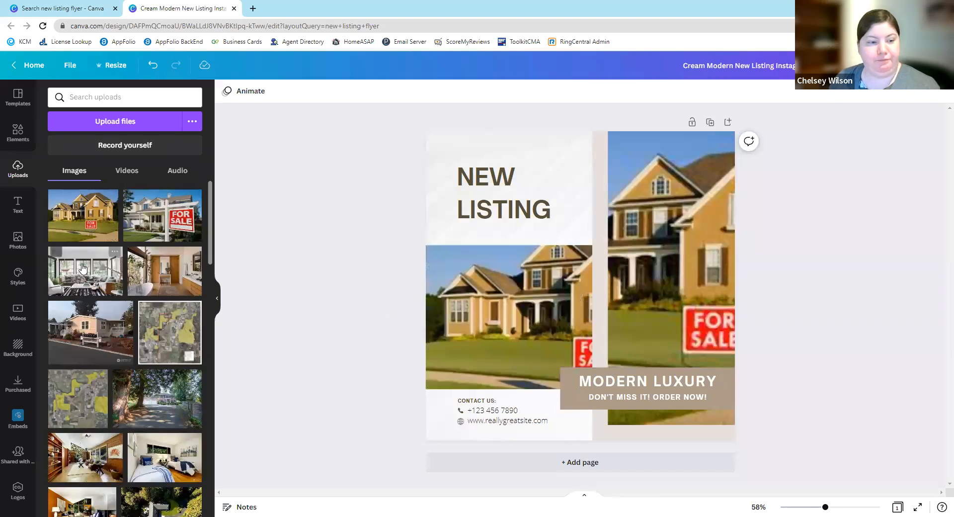
left_click(165, 214)
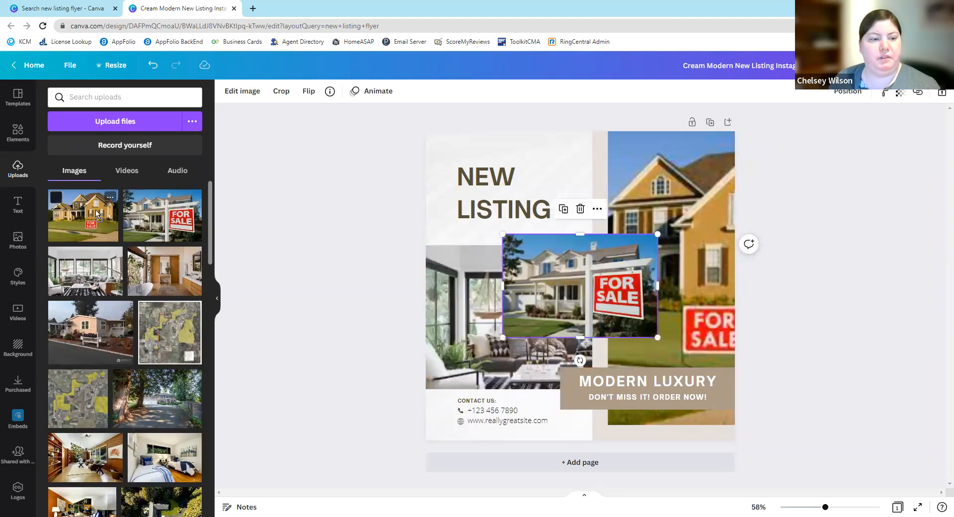
left_click(579, 209)
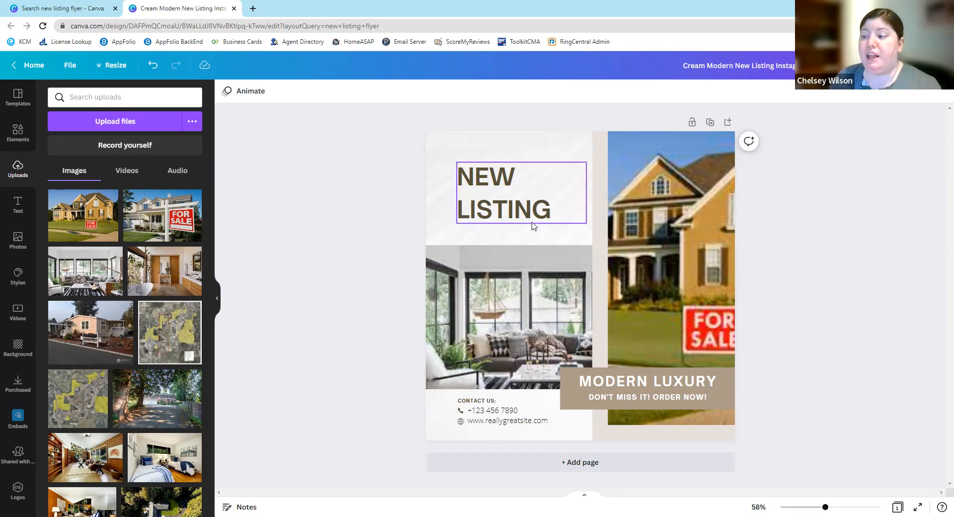
- Resize the current design to 8.5 × 11 in without making a copy
left_click(114, 68)
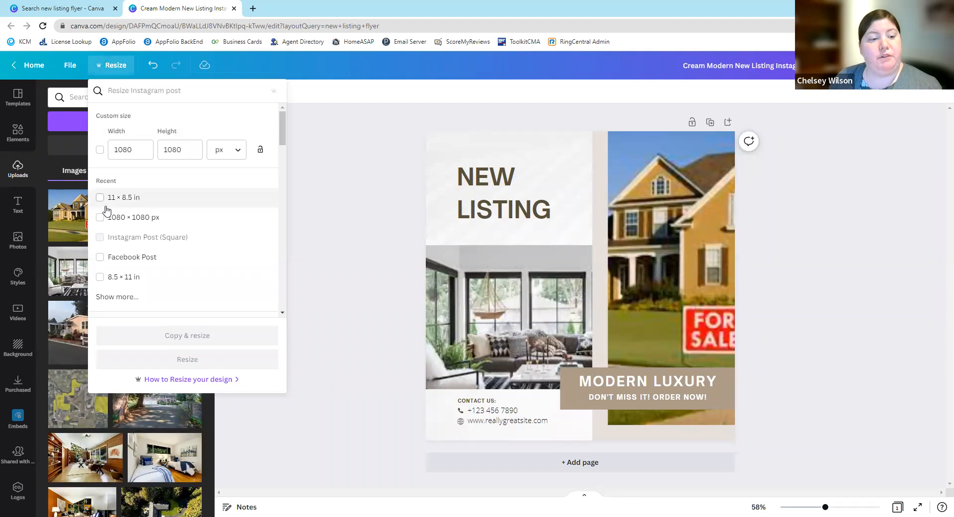
left_click(100, 278)
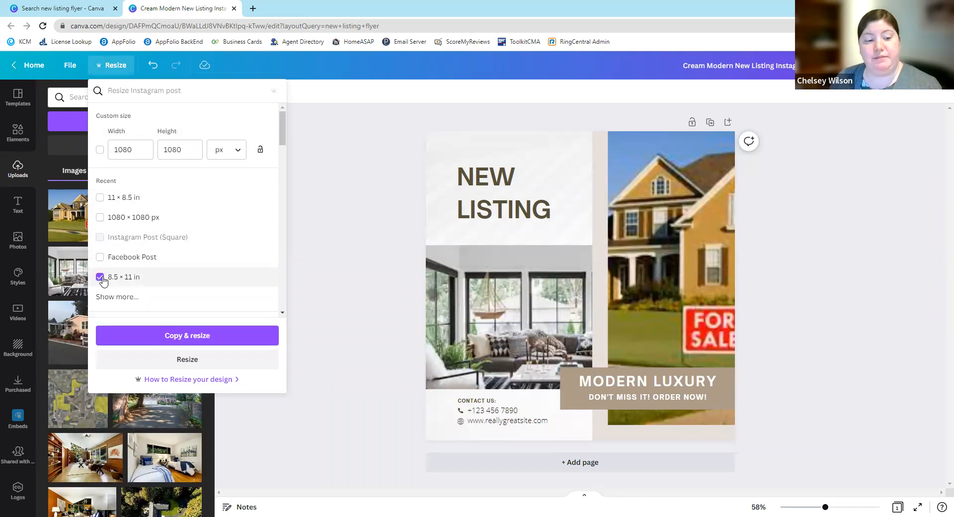
left_click(204, 367)
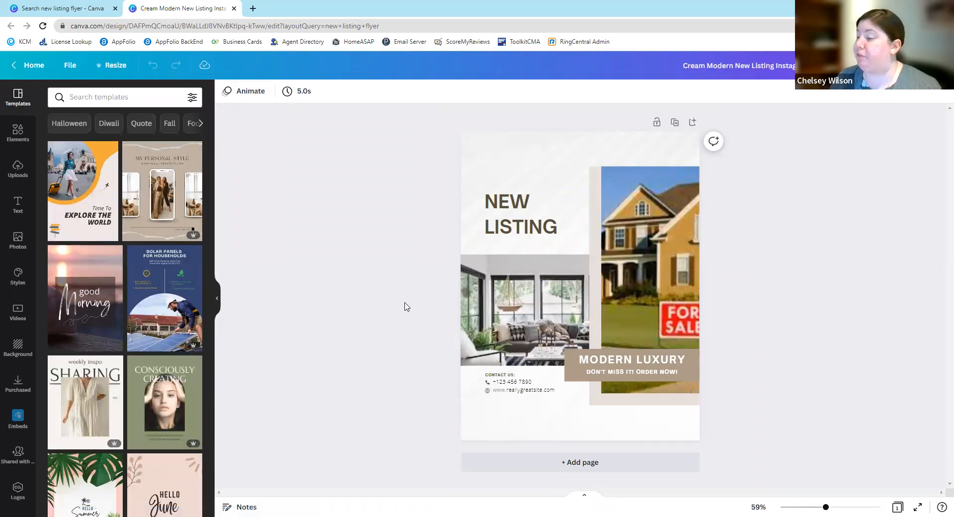
- Resize the current design to the recent 5 × 3 in size without making a copy
left_click(113, 65)
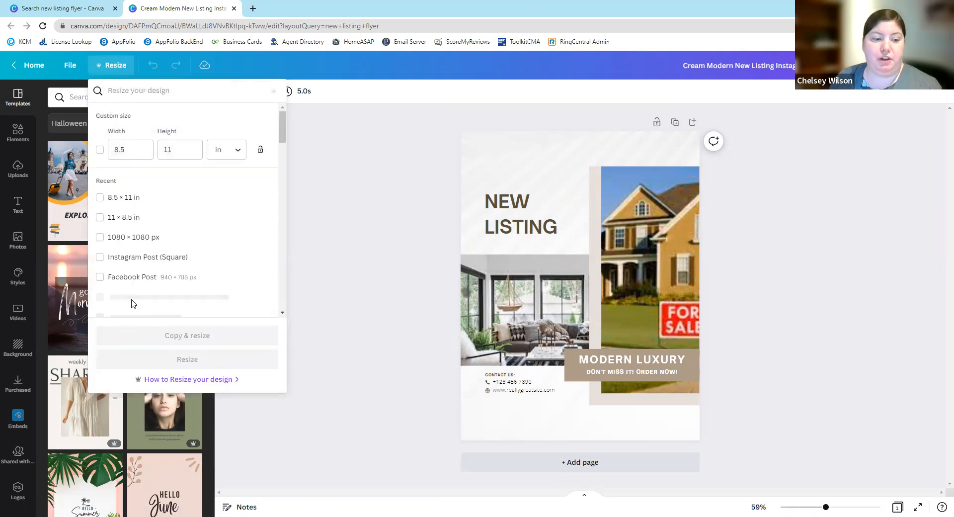
scroll(177, 287, "down", 2)
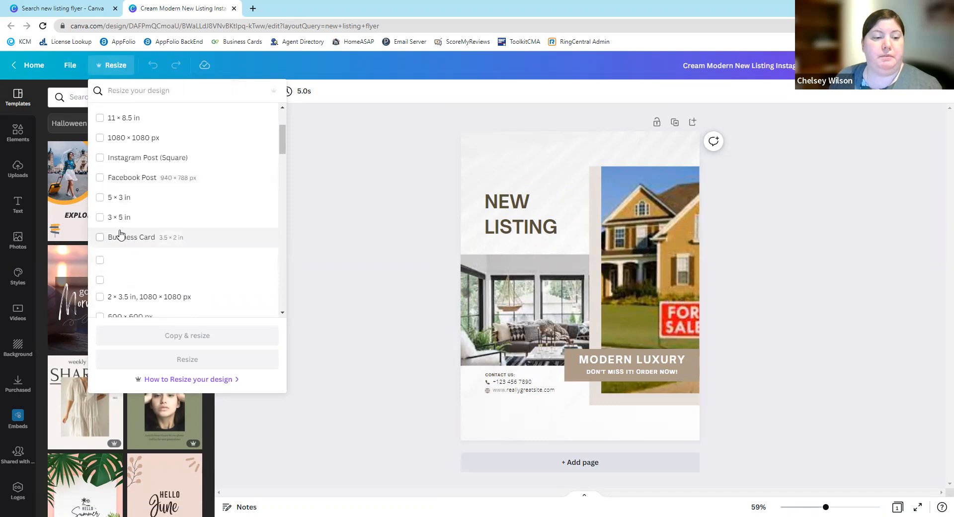
left_click(117, 203)
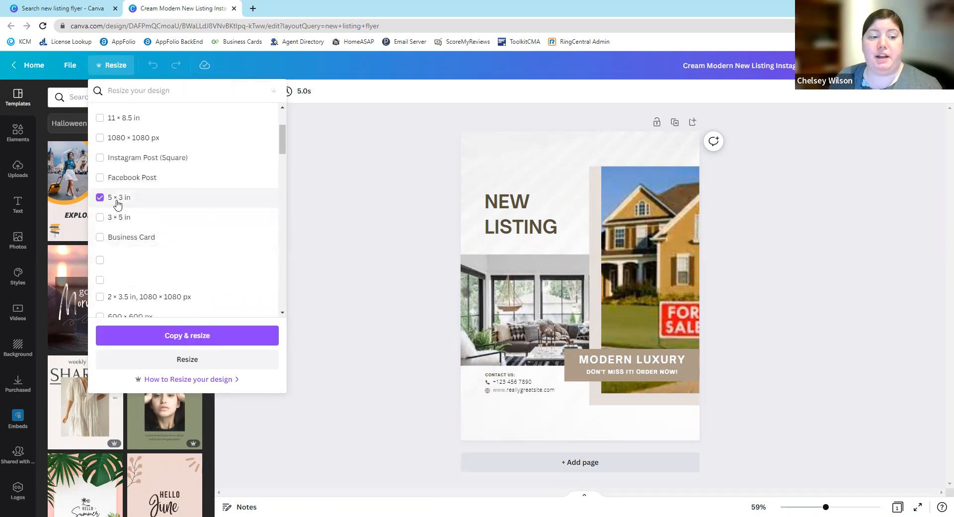
left_click(211, 359)
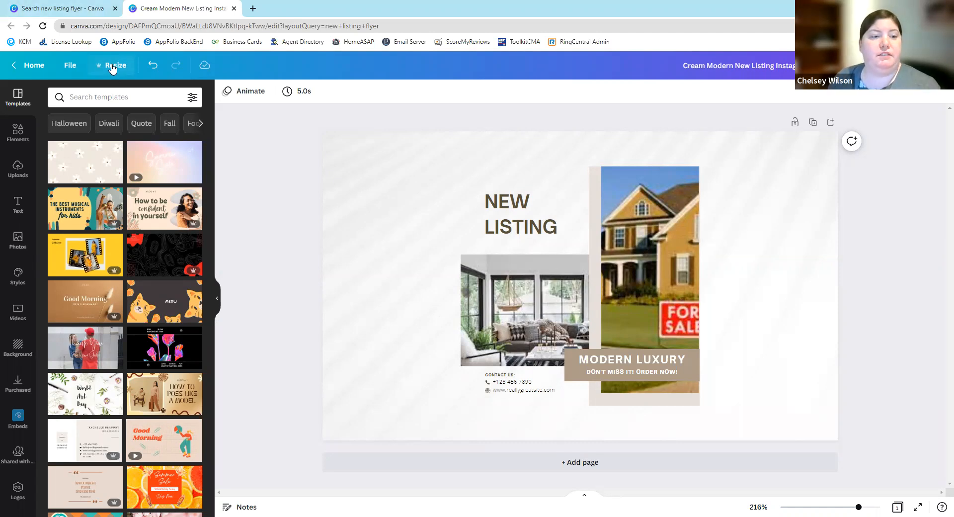
- Resize the current design to Instagram Post (Square) without making a copy
left_click(113, 65)
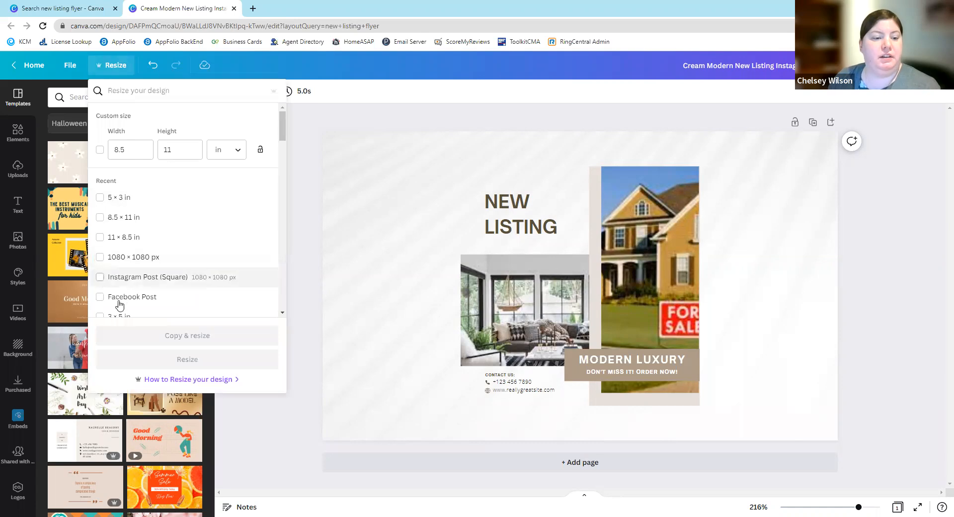
left_click(101, 277)
left_click(169, 359)
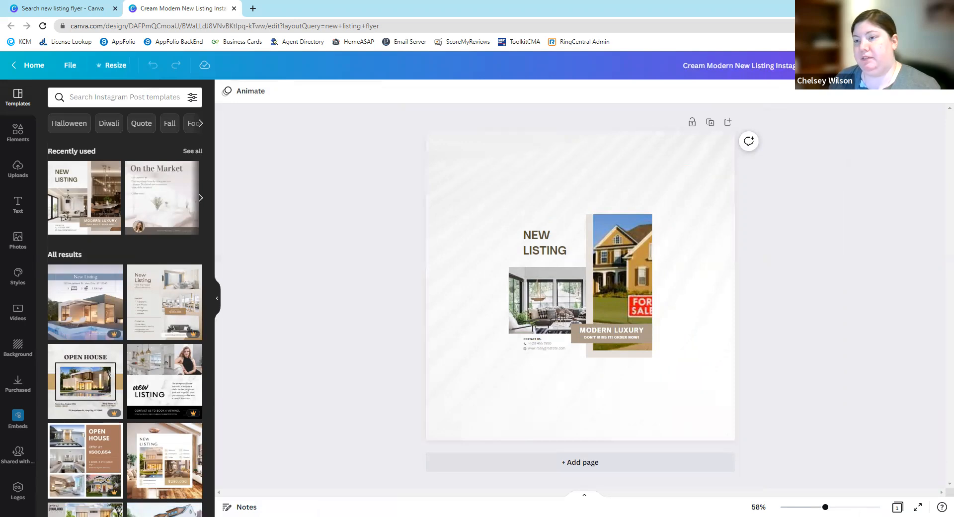
- Look through the file types available for downloading the square design, without downloading it
left_click(920, 66)
left_click(849, 312)
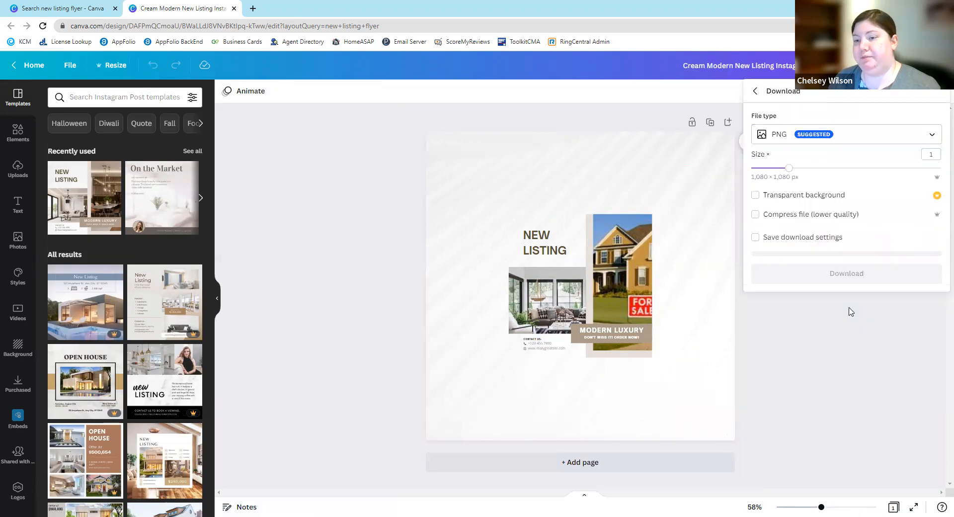
left_click(848, 136)
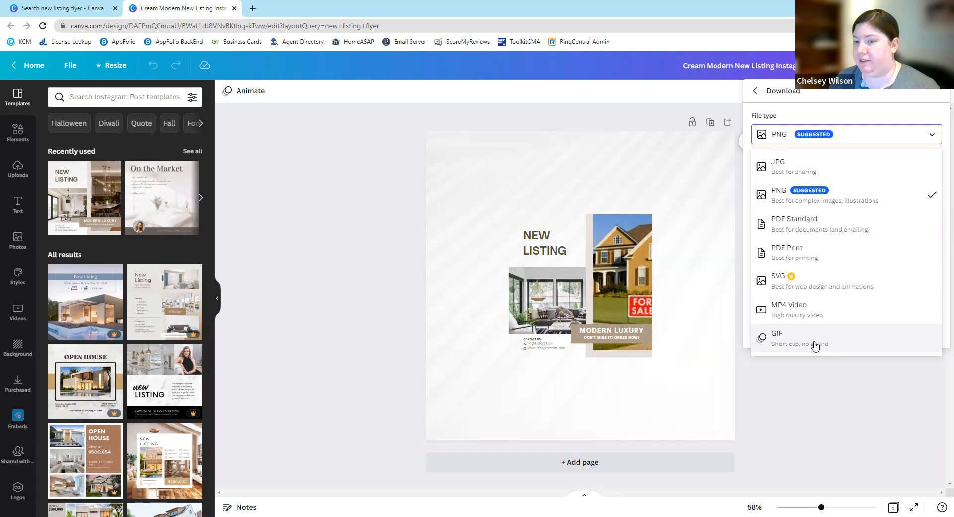
left_click(816, 415)
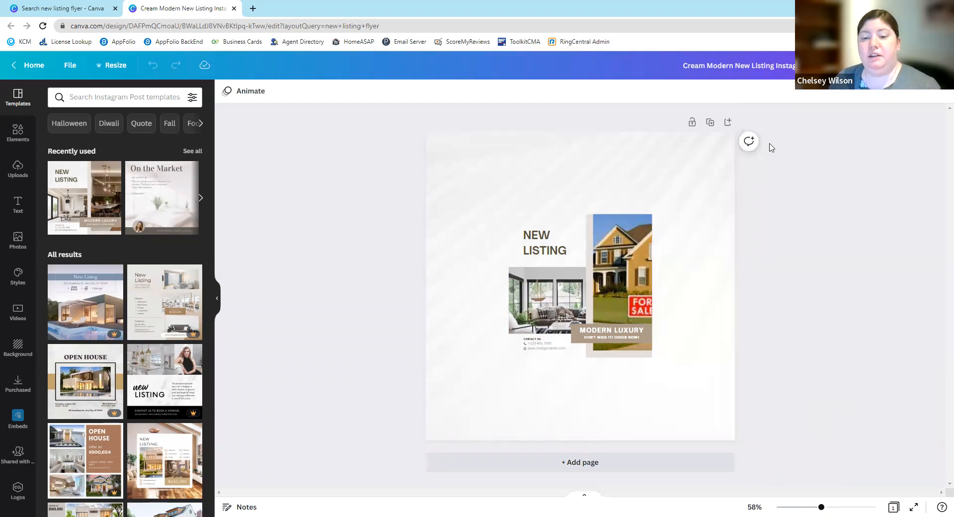
- Resize the square design to the recent 8.5 × 11 in size without making a copy
left_click(114, 69)
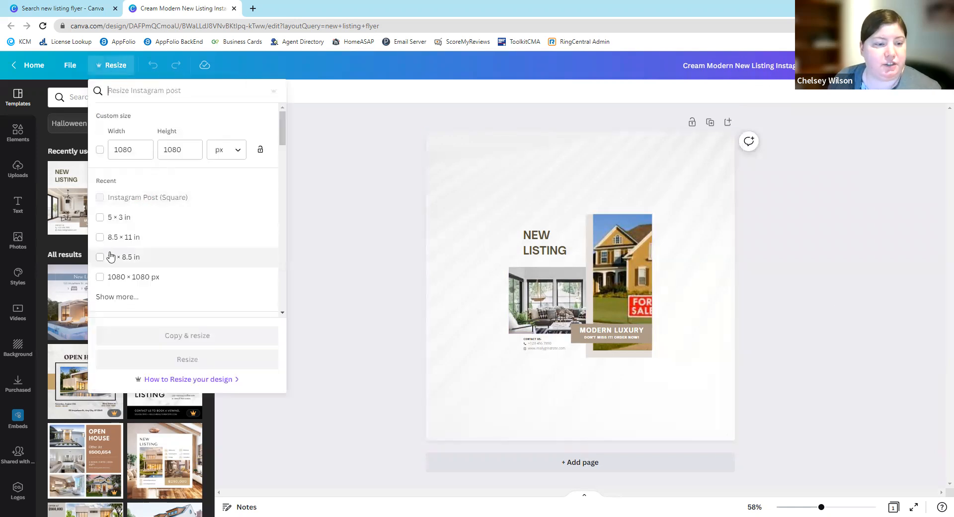
left_click(100, 237)
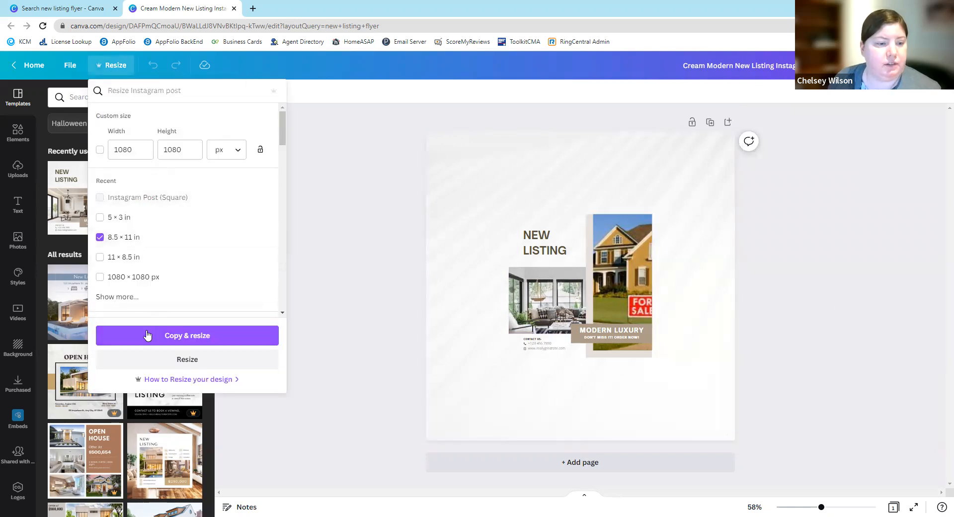
left_click(187, 359)
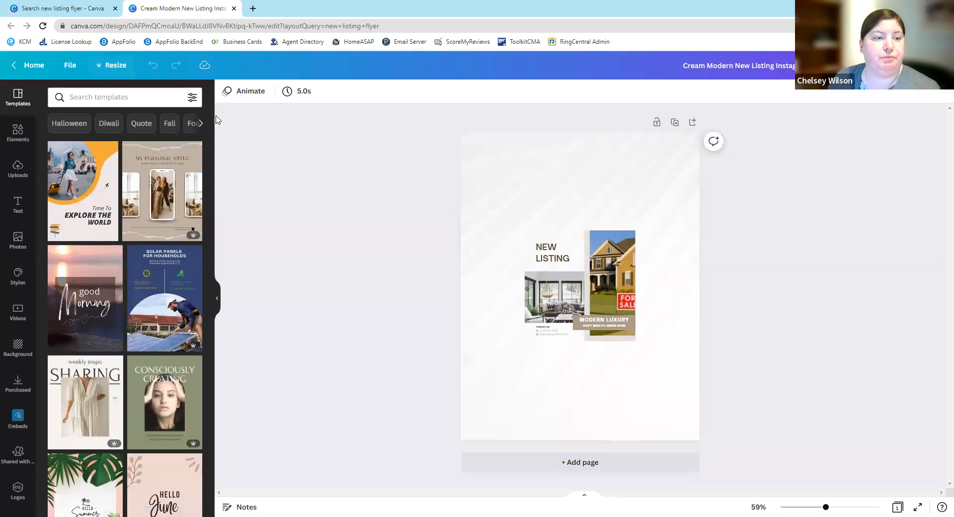
- Close the current design and open the black "New Listing Modern Home" flyer template from the new listing flyer results
left_click(30, 72)
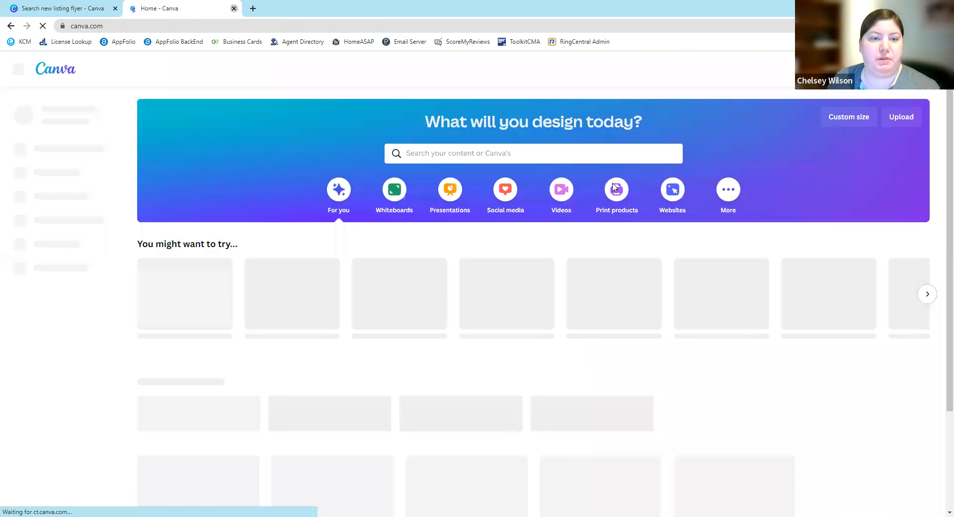
left_click(233, 8)
scroll(545, 256, "down", 1)
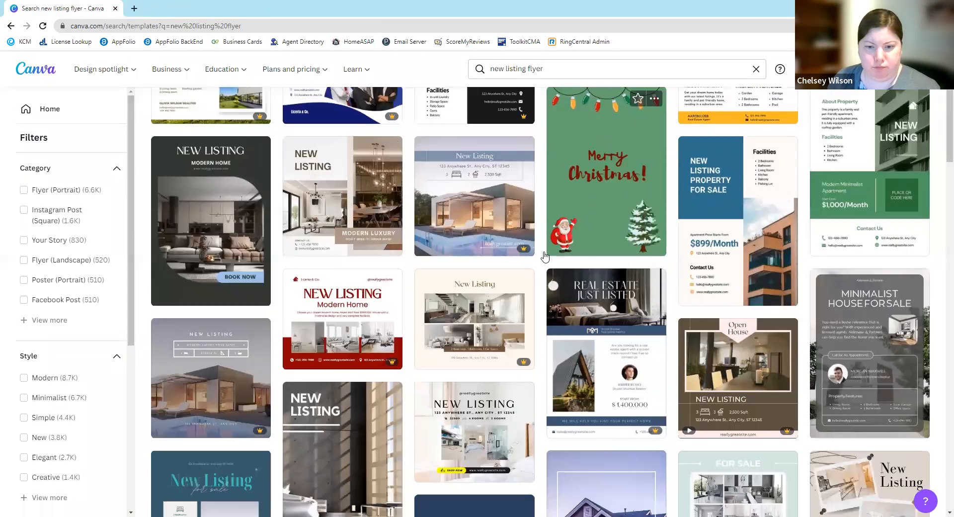
scroll(545, 257, "down", 4)
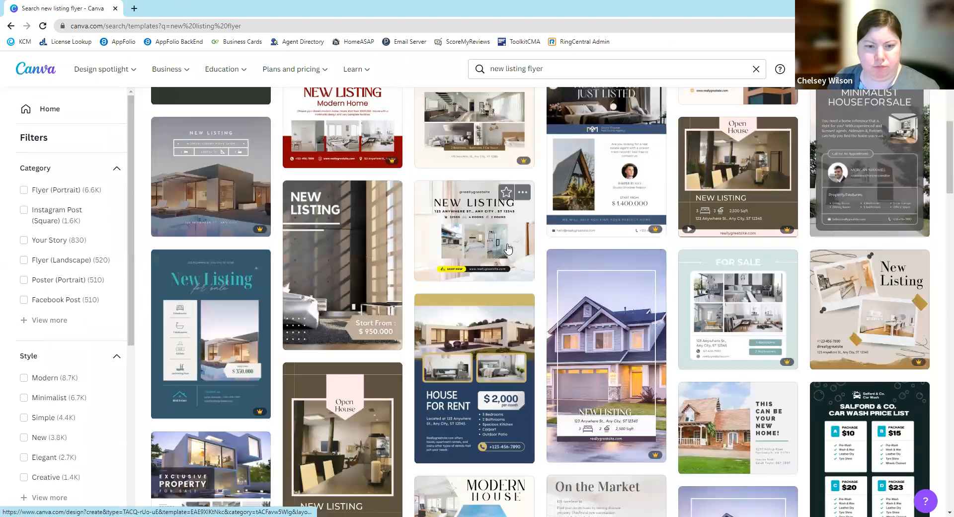
scroll(507, 248, "down", 2)
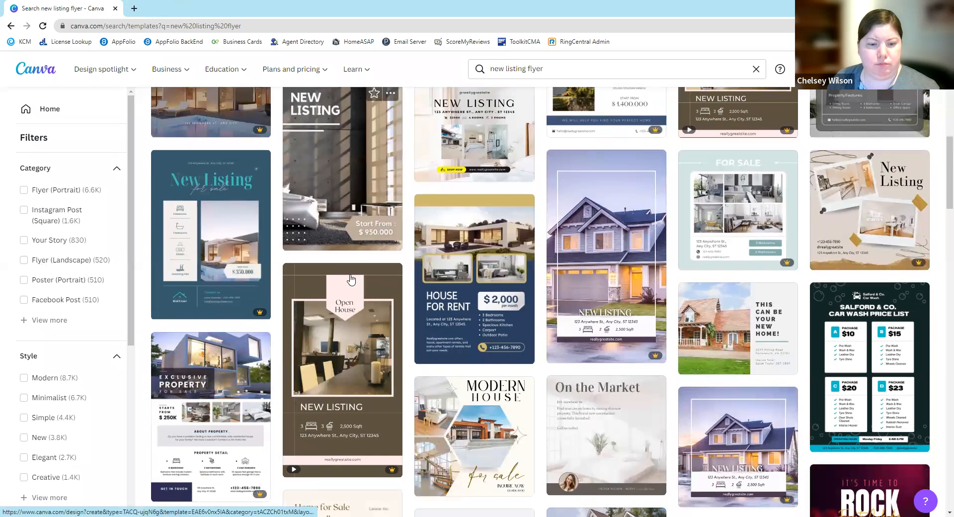
scroll(351, 279, "down", 3)
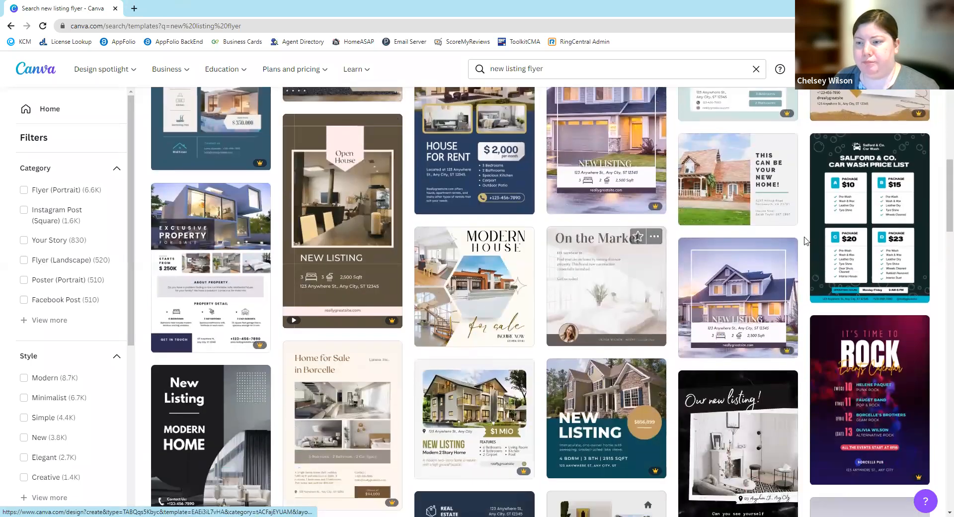
scroll(679, 268, "down", 2)
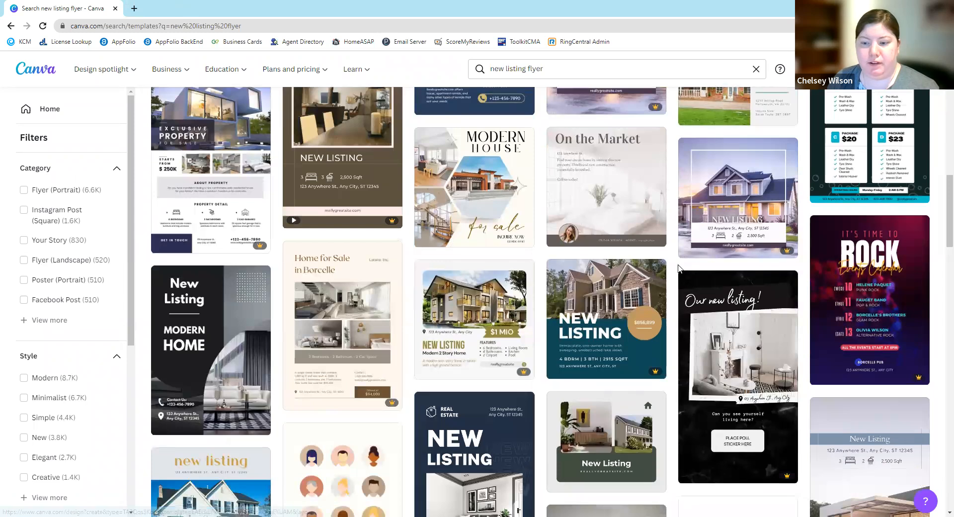
left_click(250, 305)
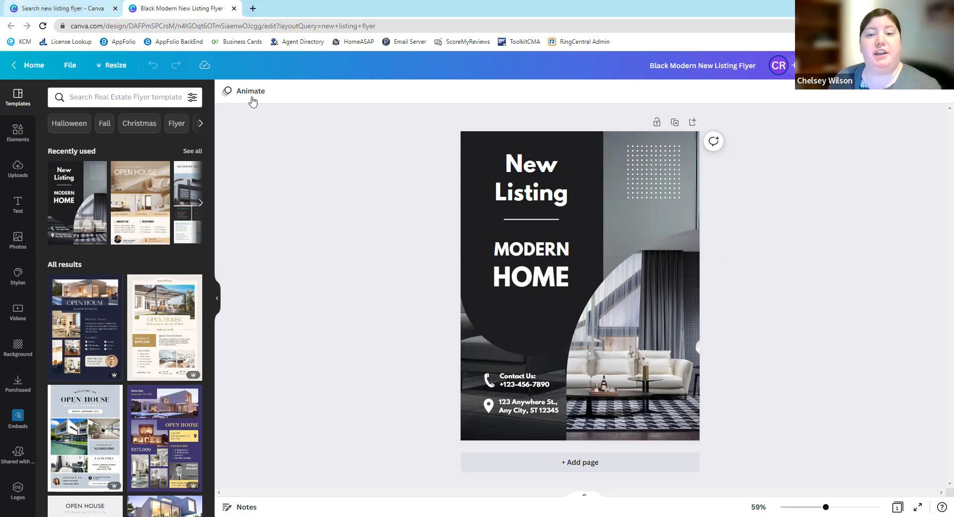
- Review the social accounts and apps connected to Canva in the account settings
left_click(64, 8)
scroll(540, 302, "up", 4)
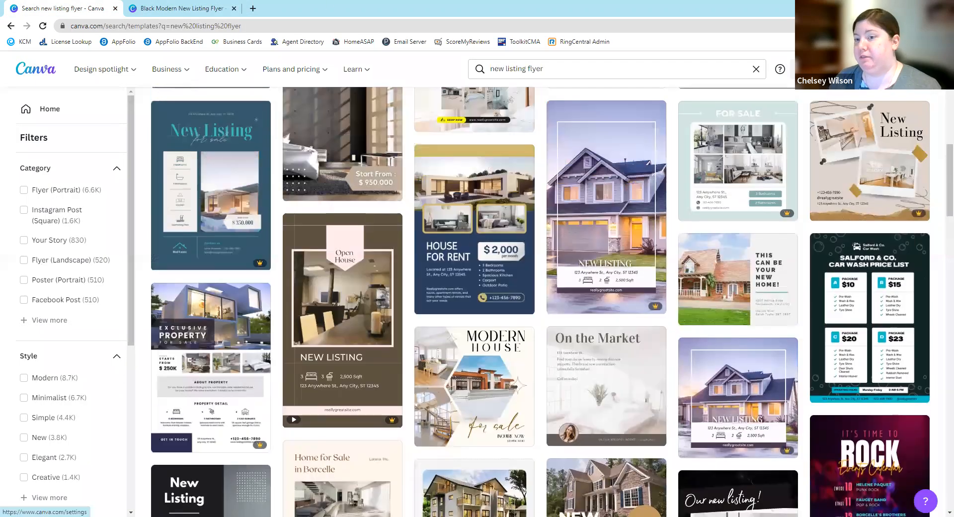
left_click(800, 69)
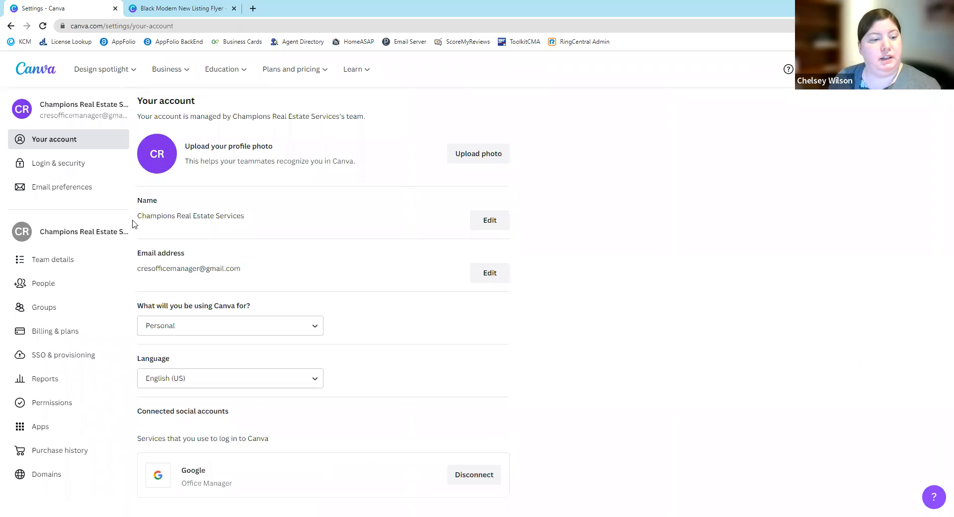
scroll(248, 242, "down", 5)
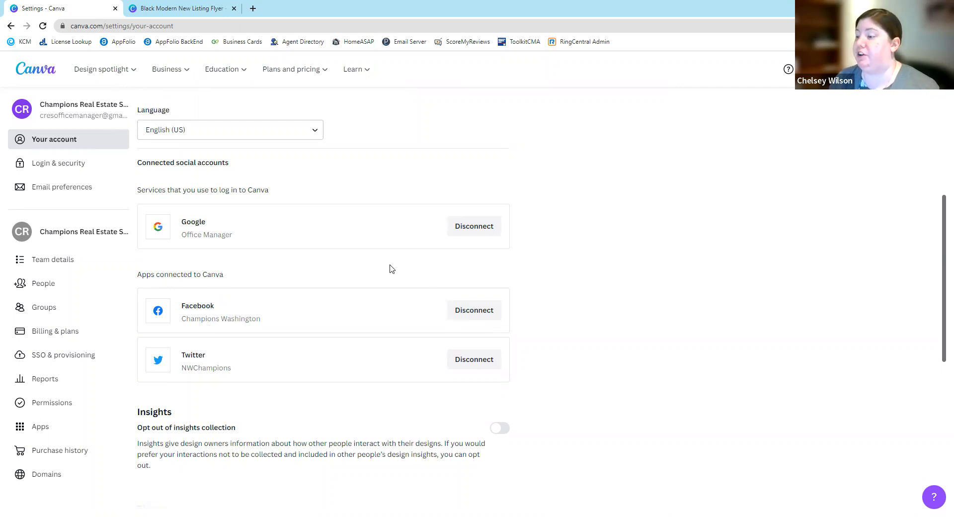
- Publish the black flyer to the Champions Real Estate Services Facebook Page with the caption "Check out this new listing!"
left_click(173, 4)
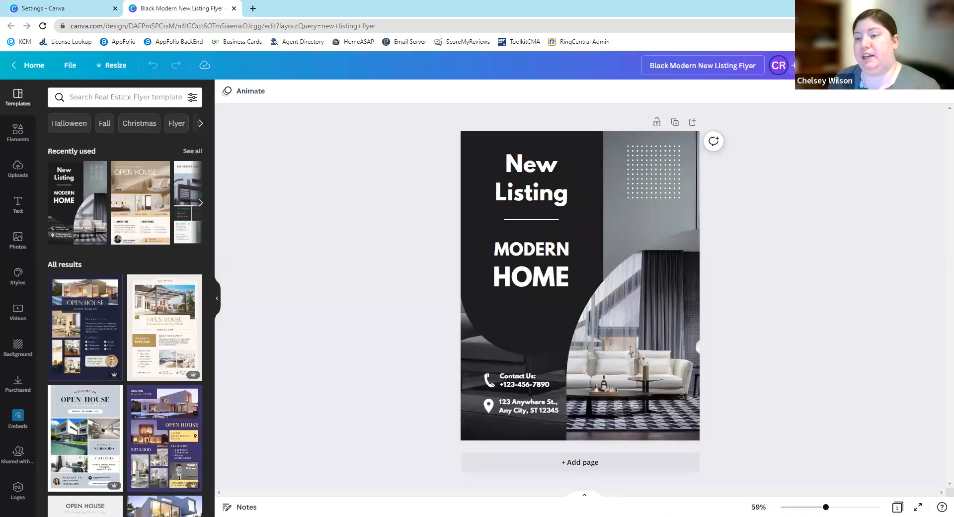
left_click(925, 65)
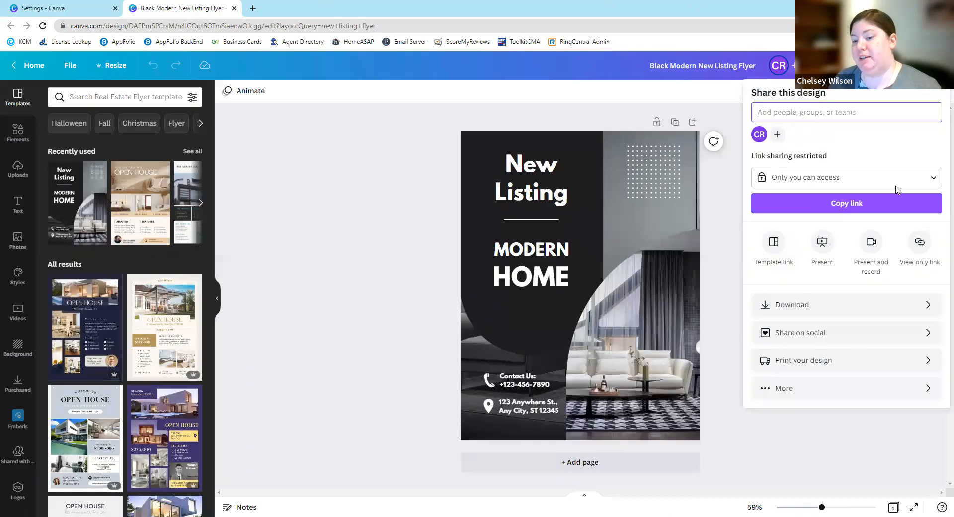
left_click(855, 336)
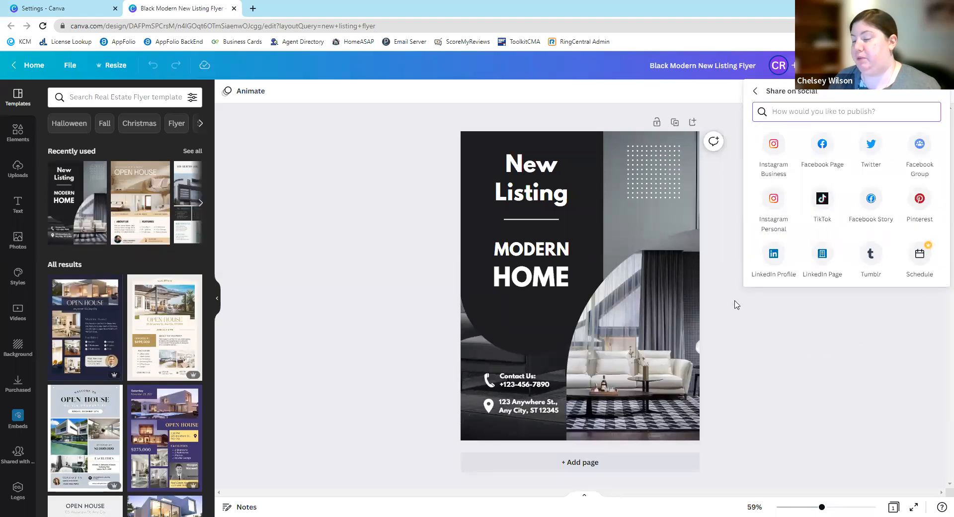
left_click(822, 146)
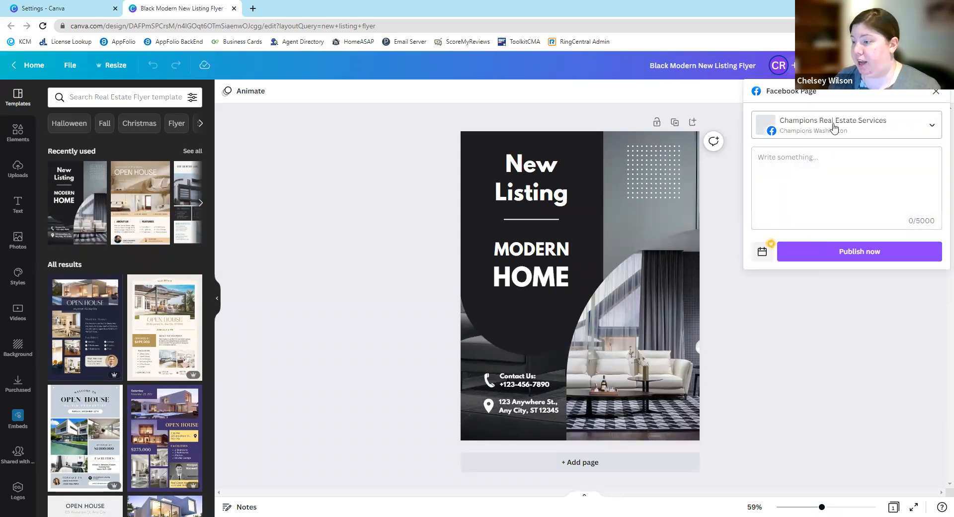
left_click(819, 168)
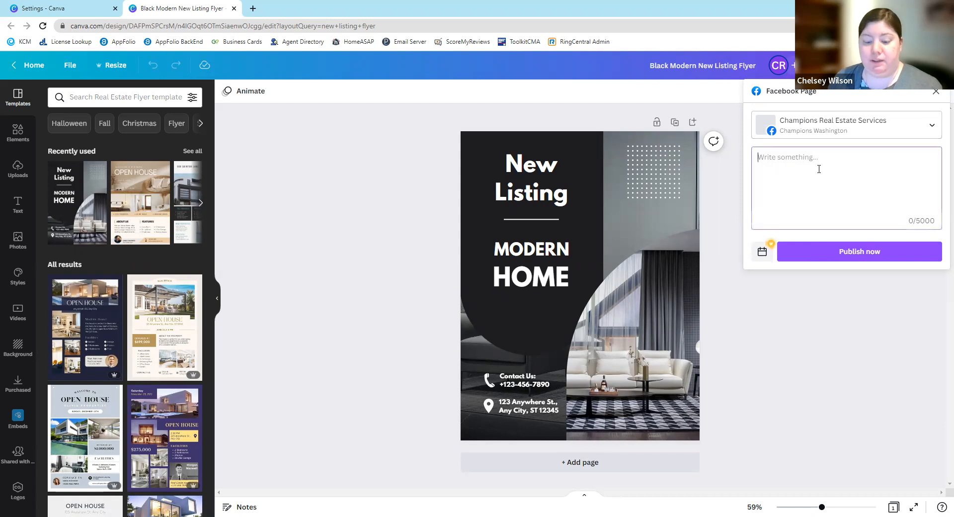
type("Check ou")
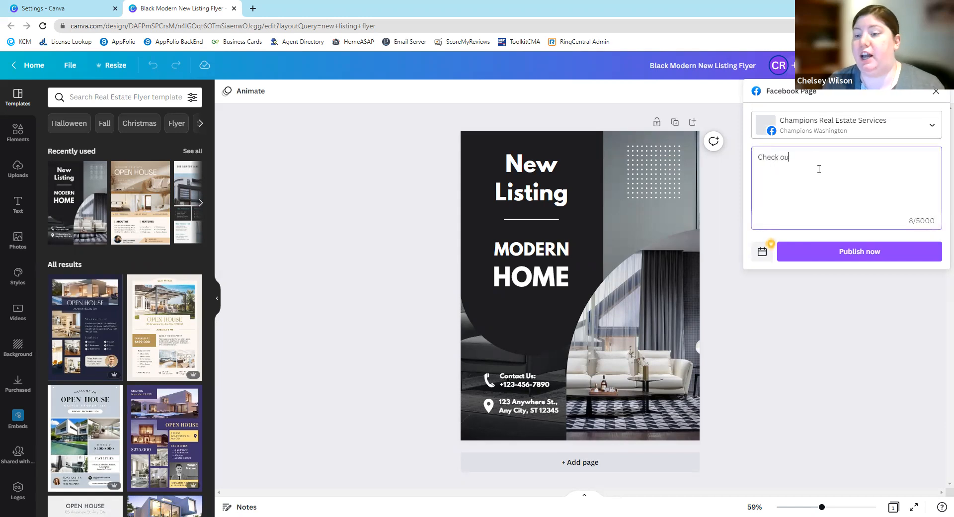
type("t this new listing!")
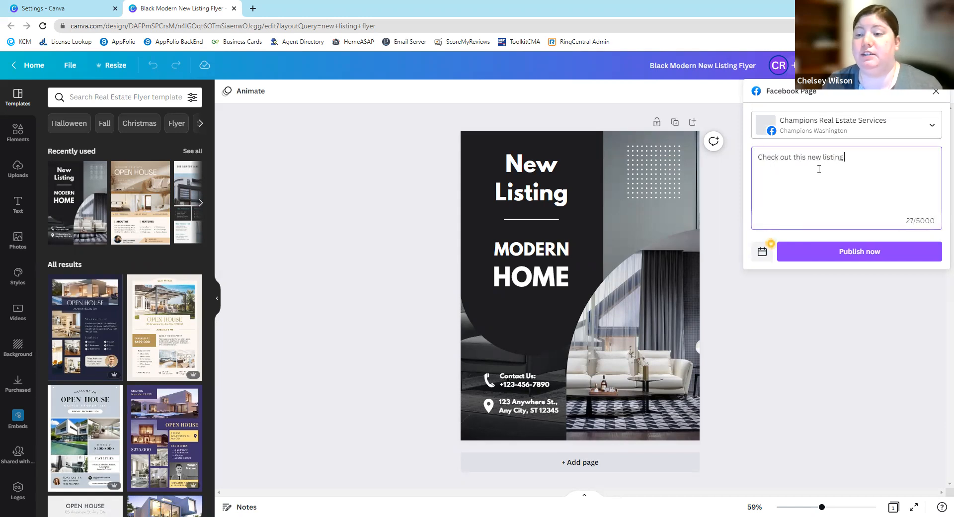
left_click(839, 260)
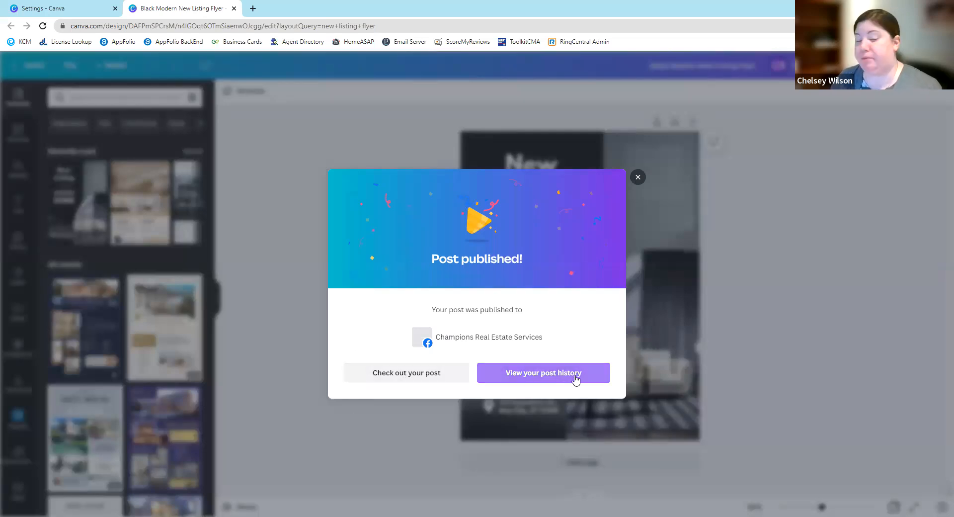
left_click(634, 182)
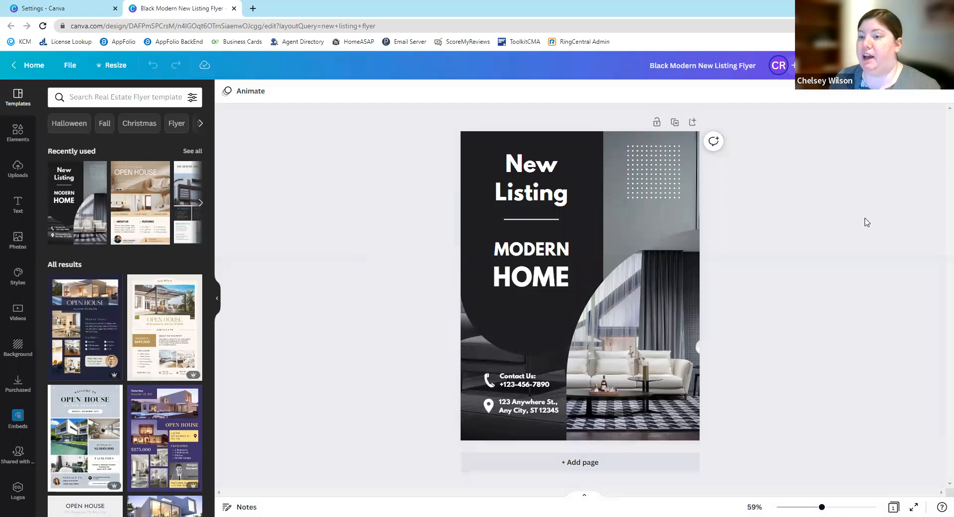
- Examine the date and time options for scheduling a Facebook Page post of the flyer, without scheduling one
left_click(929, 65)
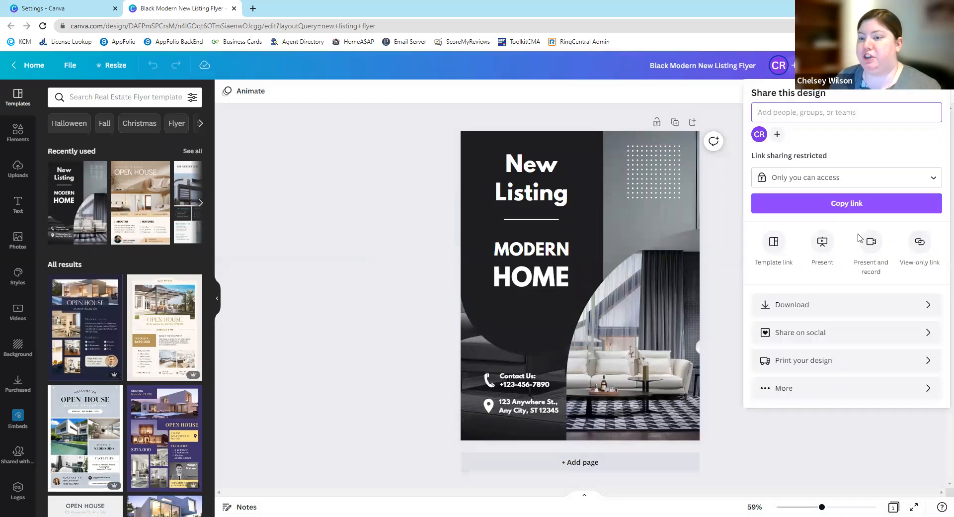
left_click(830, 334)
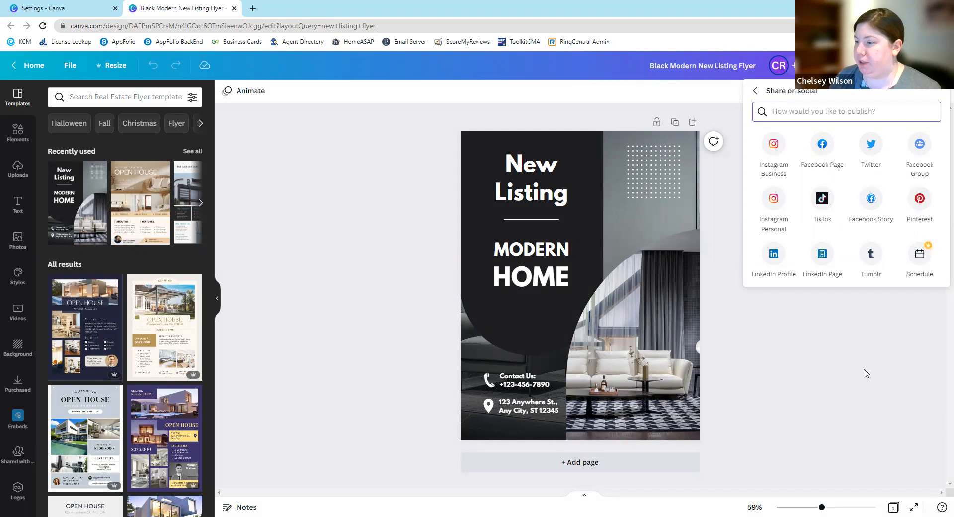
left_click(755, 91)
left_click(818, 332)
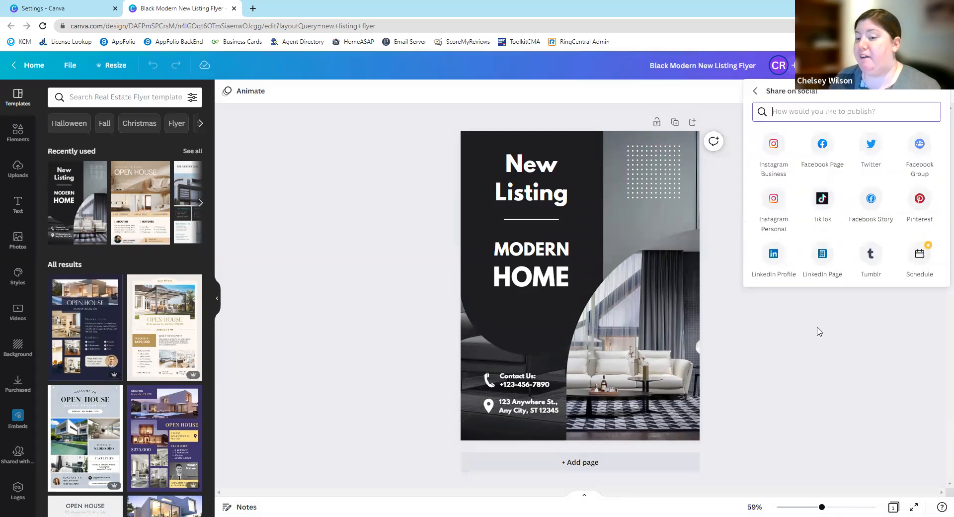
left_click(818, 149)
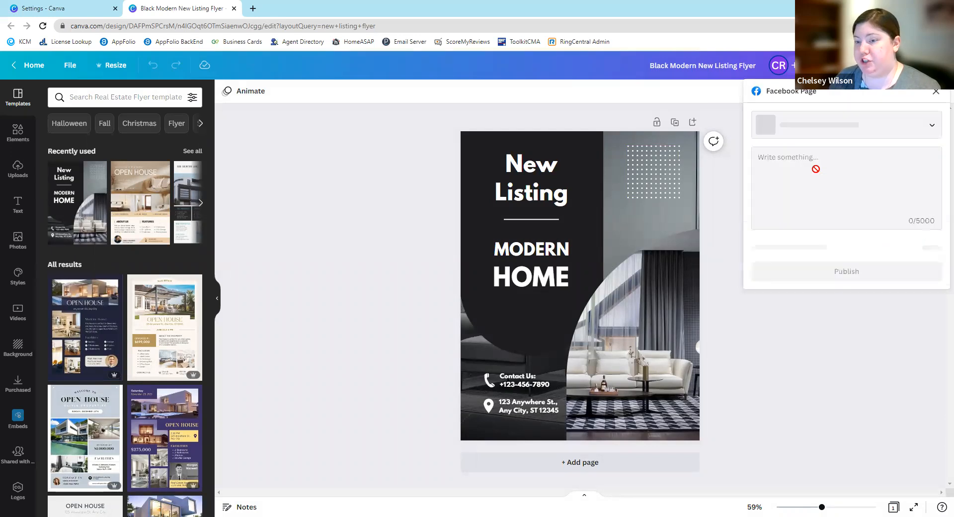
left_click(761, 254)
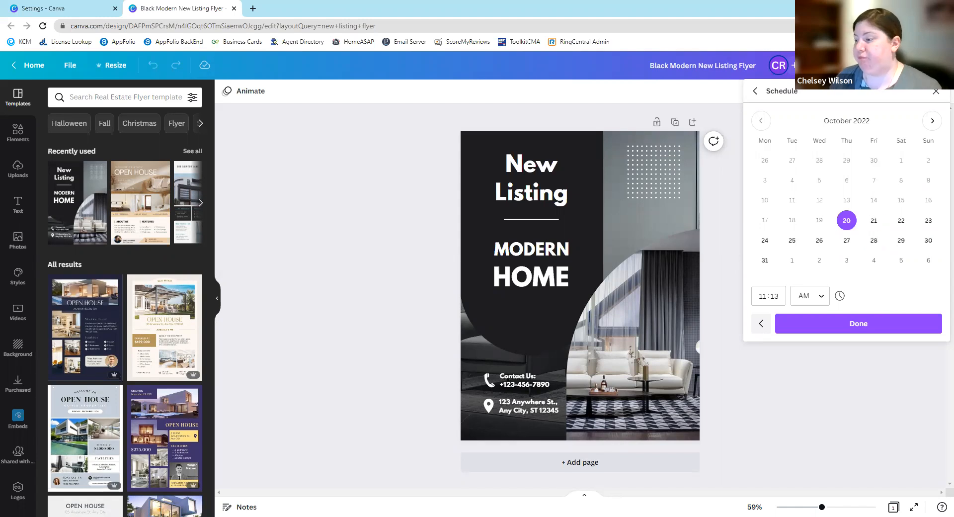
left_click(936, 92)
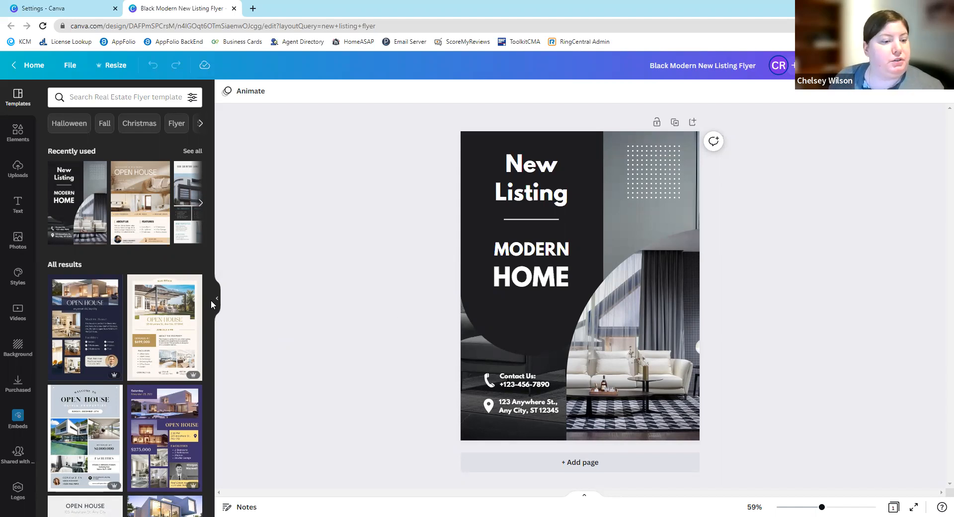
- Add a heading text box to the flyer and bring up its text color choices
left_click(18, 213)
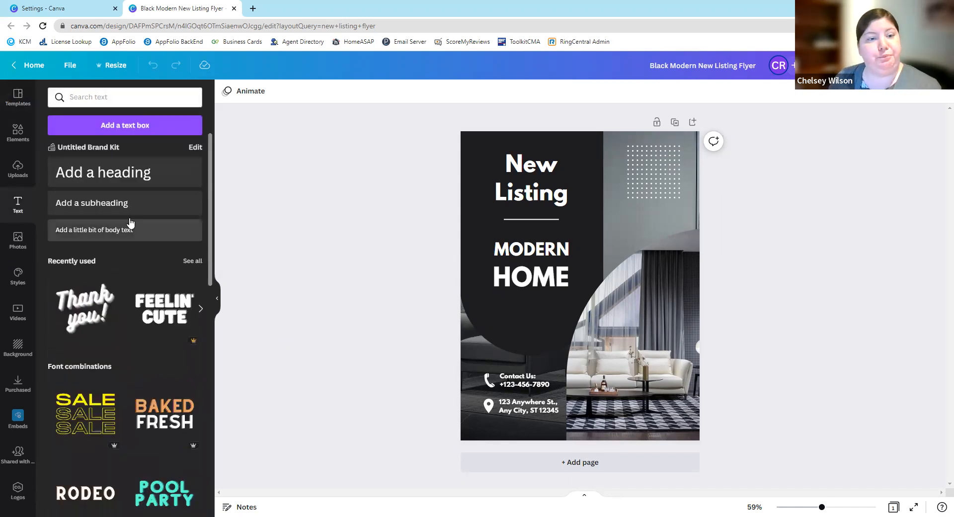
left_click(130, 178)
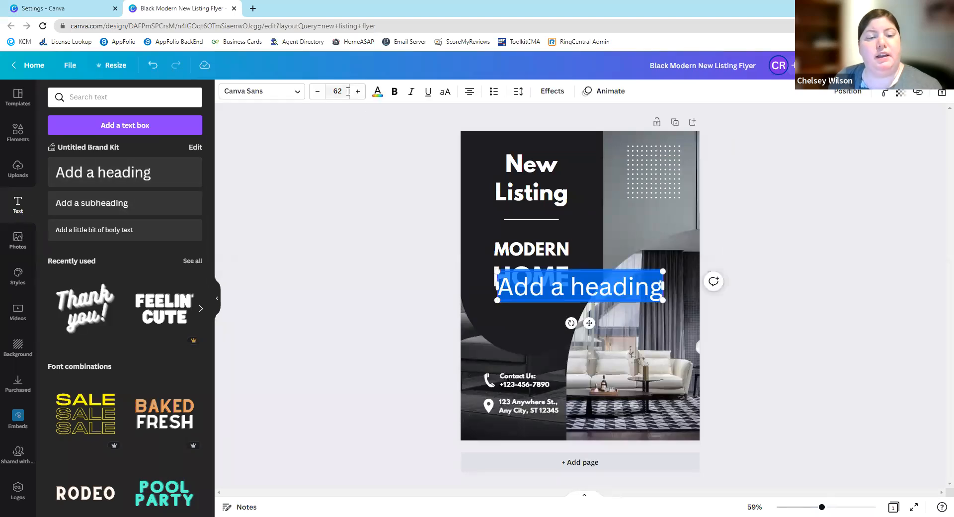
left_click(384, 96)
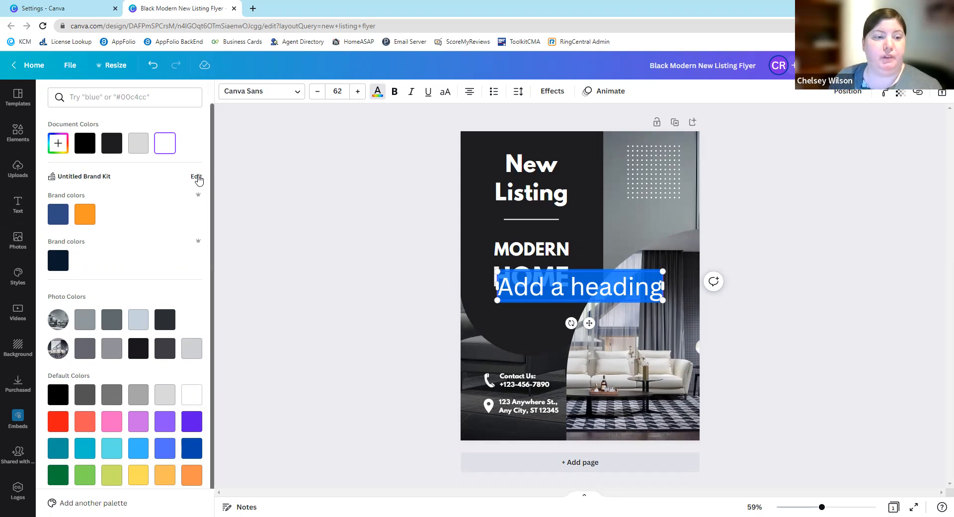
- Add an olive green swatch beside the blue and orange brand colors in the Untitled Brand Kit
left_click(197, 177)
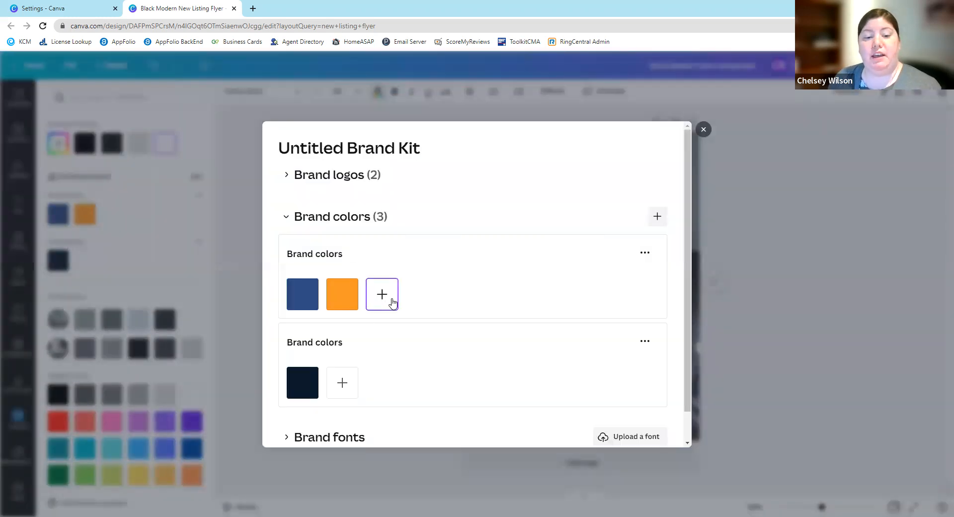
scroll(355, 277, "down", 1)
left_click(384, 263)
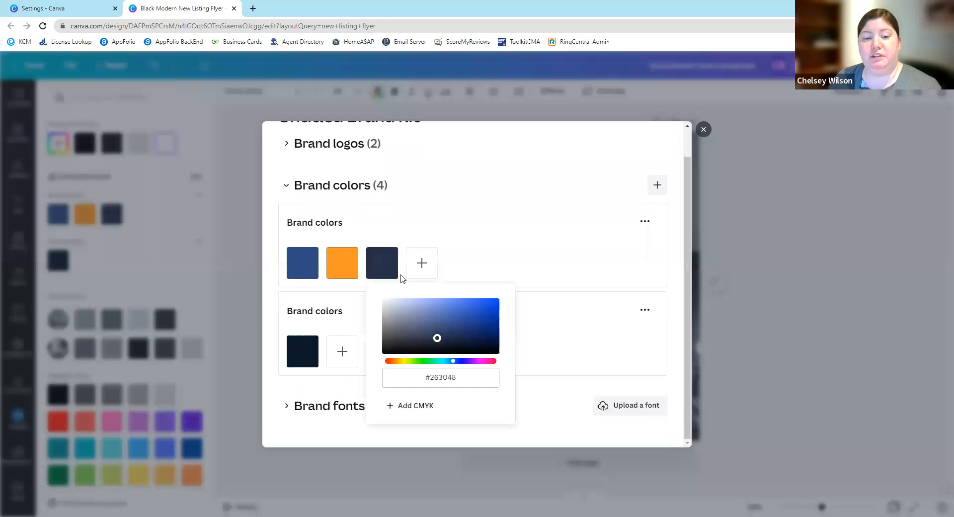
left_click_drag(471, 326, 426, 321)
left_click(411, 361)
left_click(547, 336)
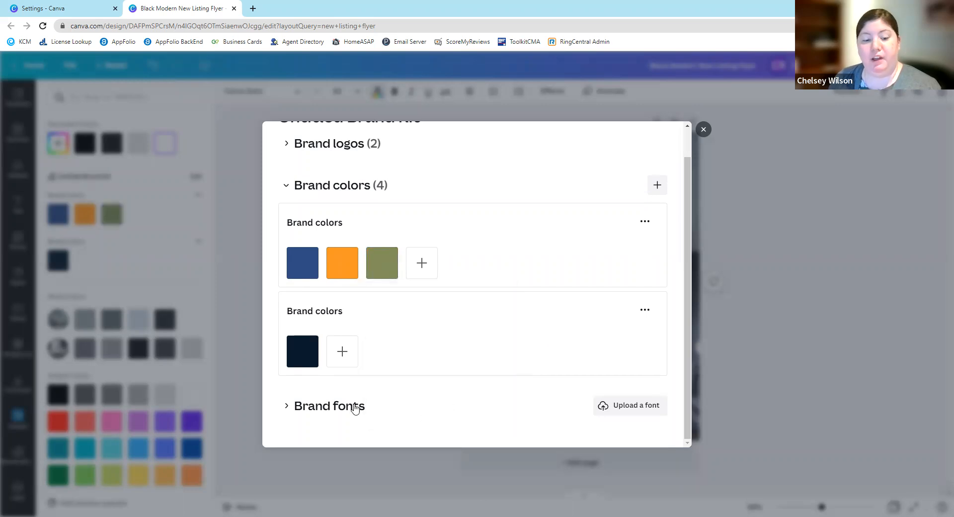
- Examine the brand fonts section, including its text styles and the option to upload a font
left_click(305, 406)
scroll(409, 375, "down", 3)
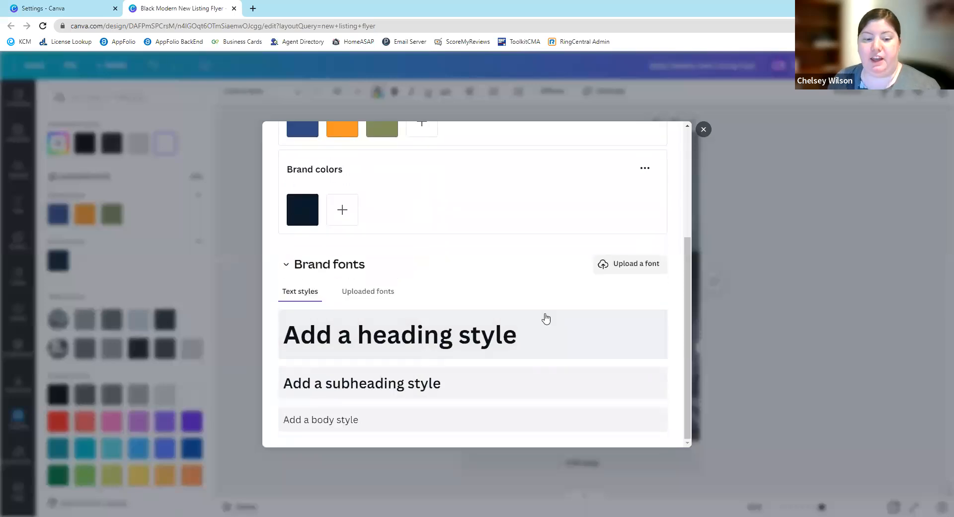
left_click(379, 297)
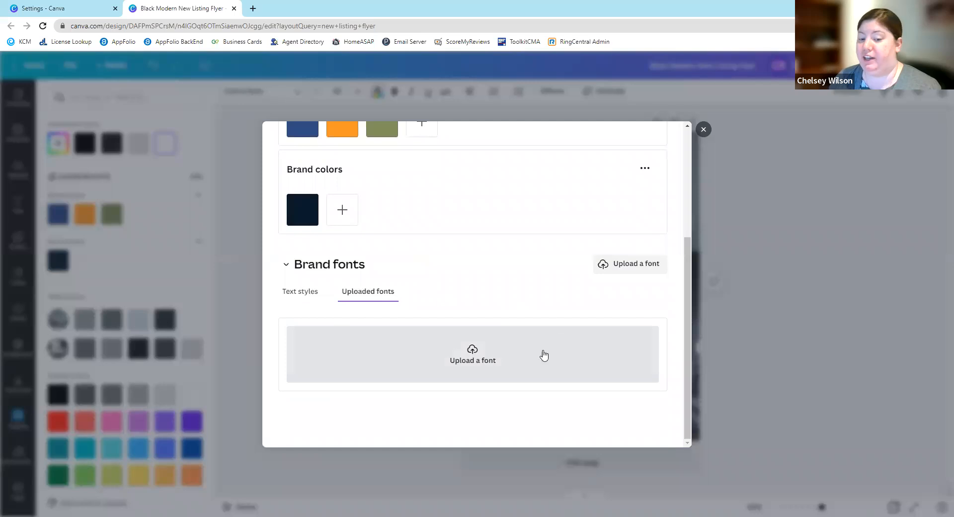
scroll(566, 353, "up", 3)
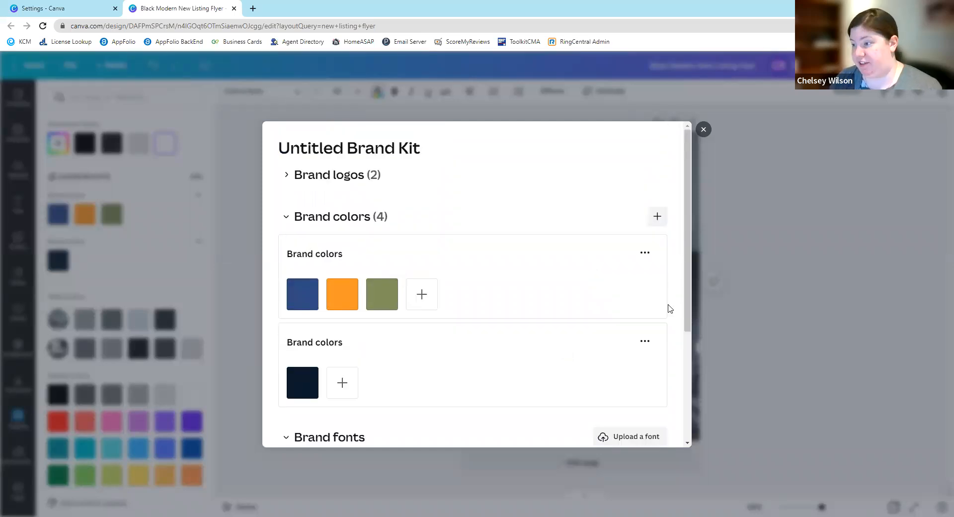
- Review the brand logos, their upload option and the Champions logo's color extraction option, and close the brand kit
left_click(292, 176)
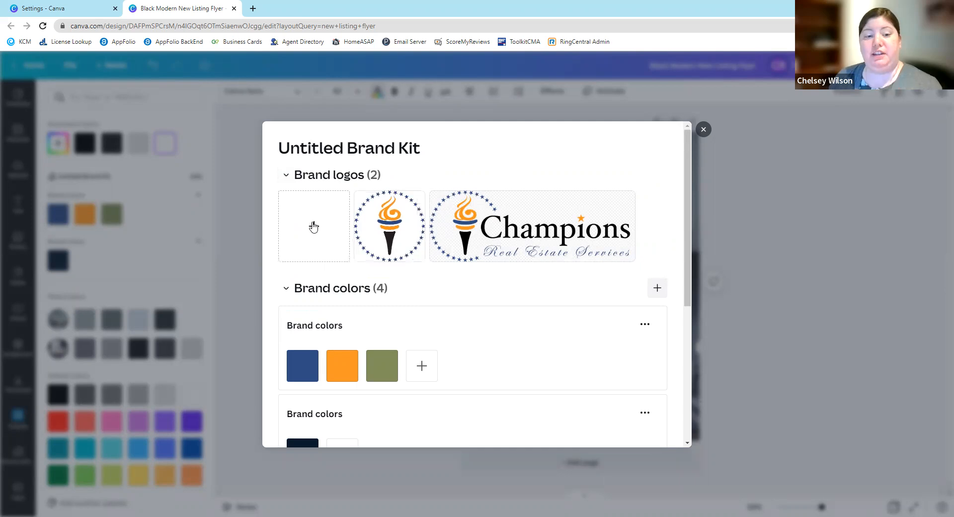
left_click(313, 227)
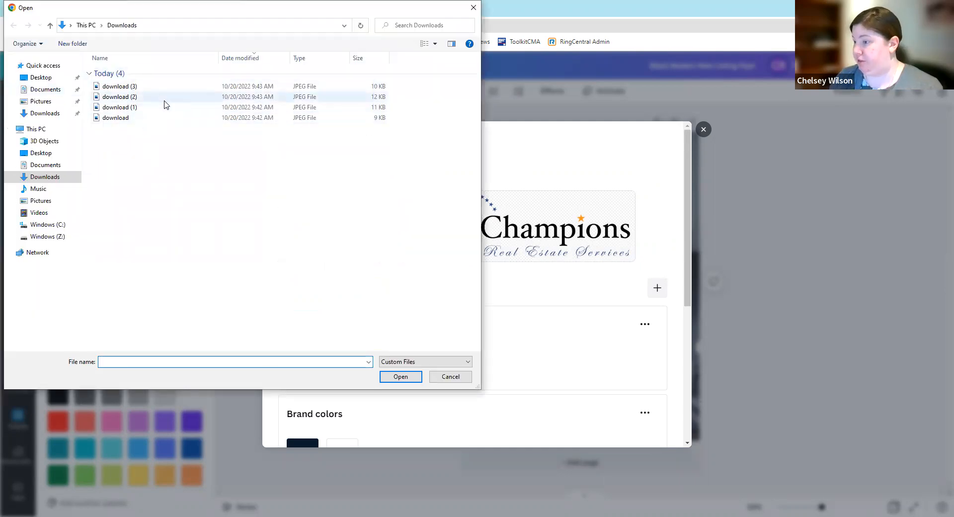
left_click(450, 376)
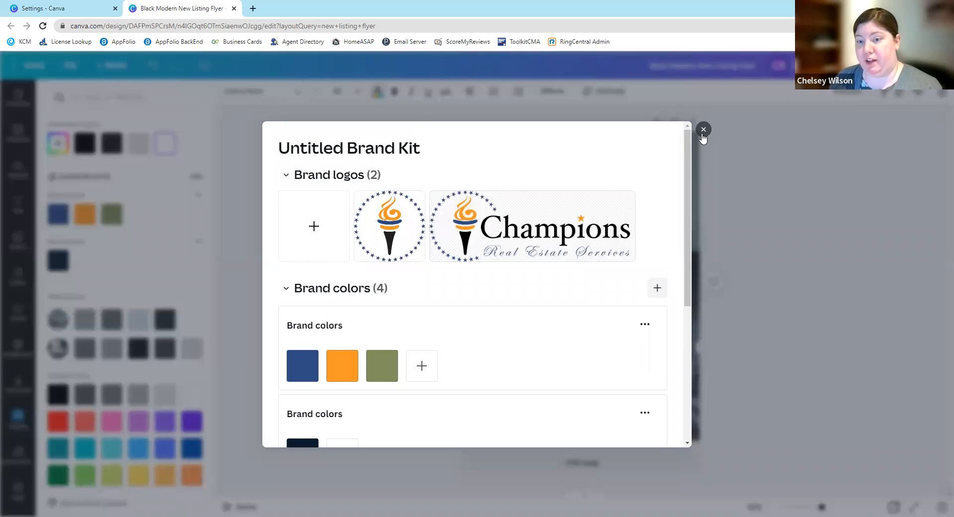
mouse_move(480, 227)
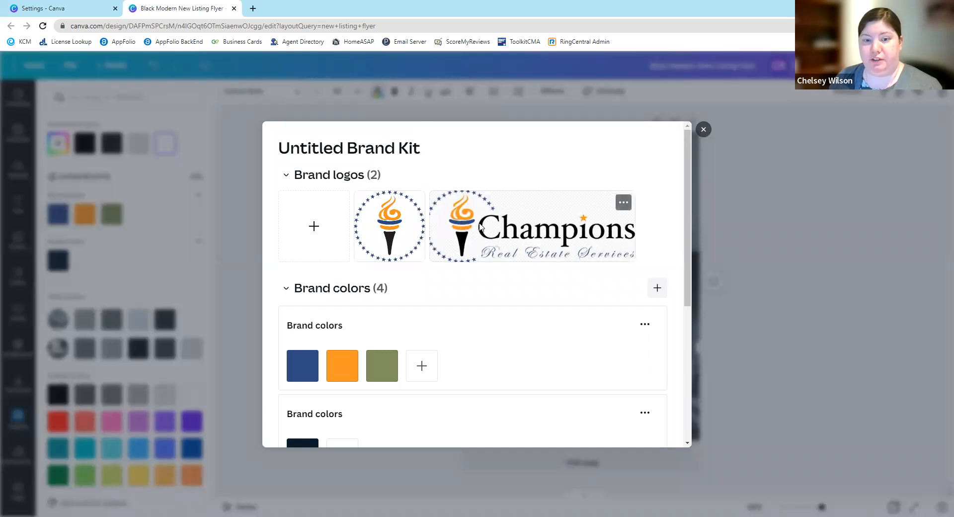
left_click(623, 202)
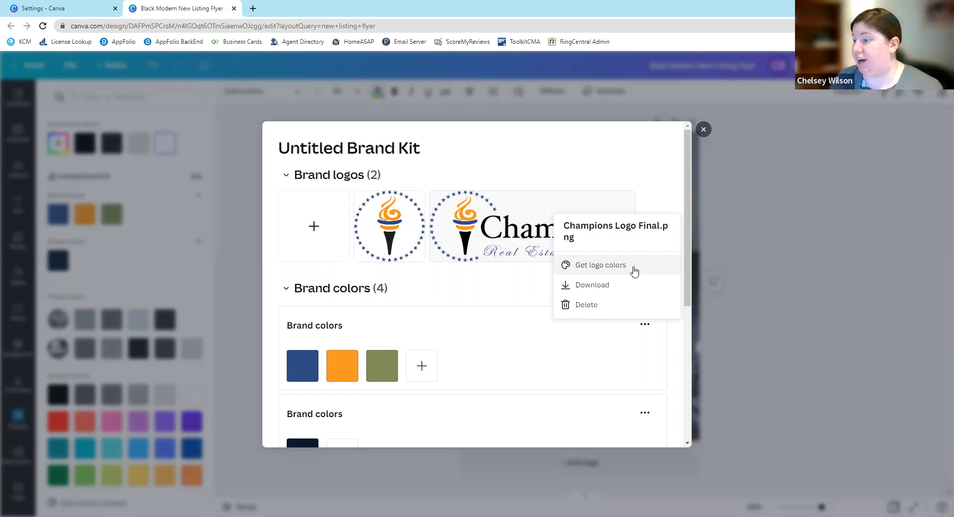
left_click(703, 130)
- Color the new heading text light gray from the flyer's photo colors
left_click(236, 372)
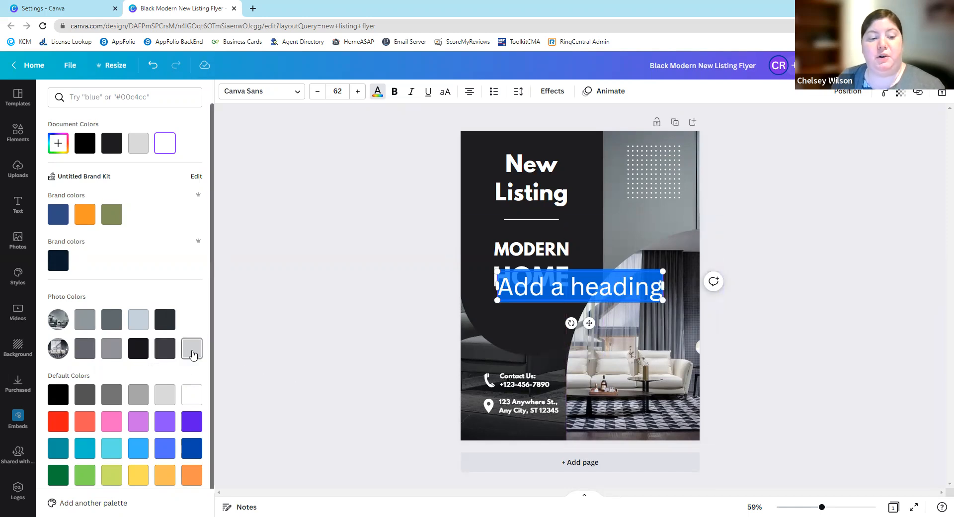
left_click(193, 354)
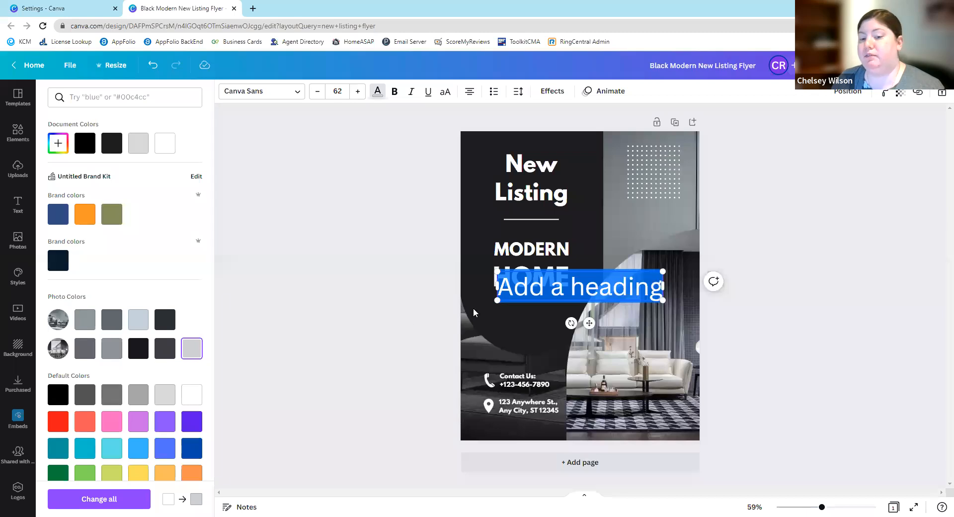
- Replace the heading placeholder with "TEST" and place it below "MODERN HOME" on the flyer
type("daldk")
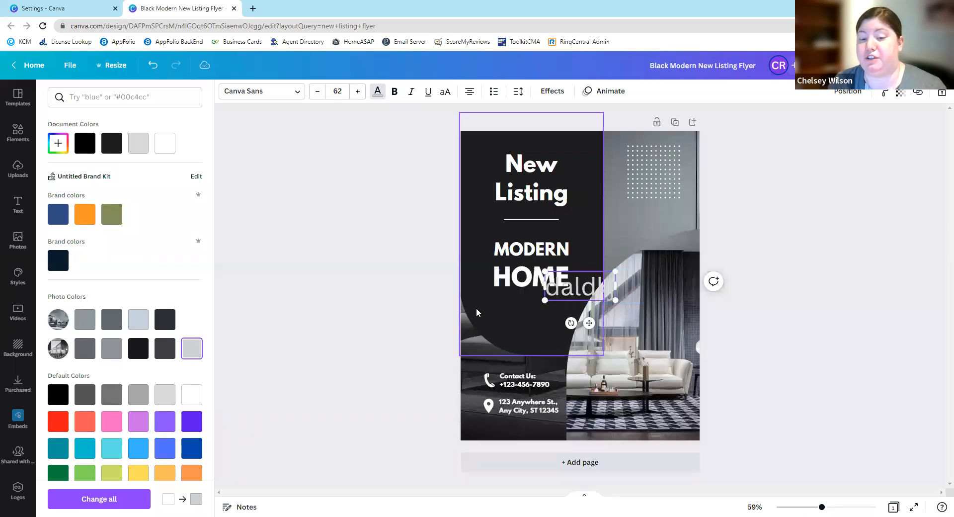
key("BackSpace")
key("BackSpace")
key("BackSpace")
key("BackSpace")
key("BackSpace")
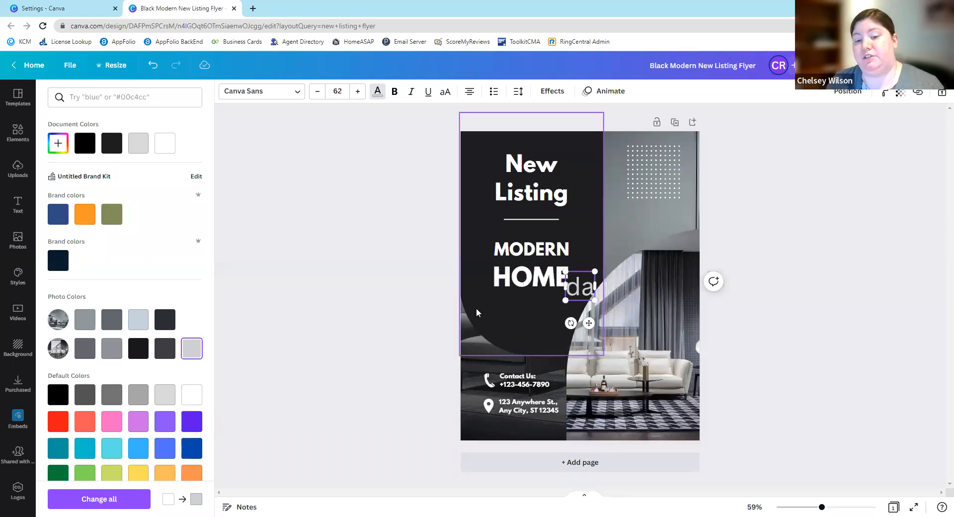
type("TET")
key("BackSpace")
type("ST")
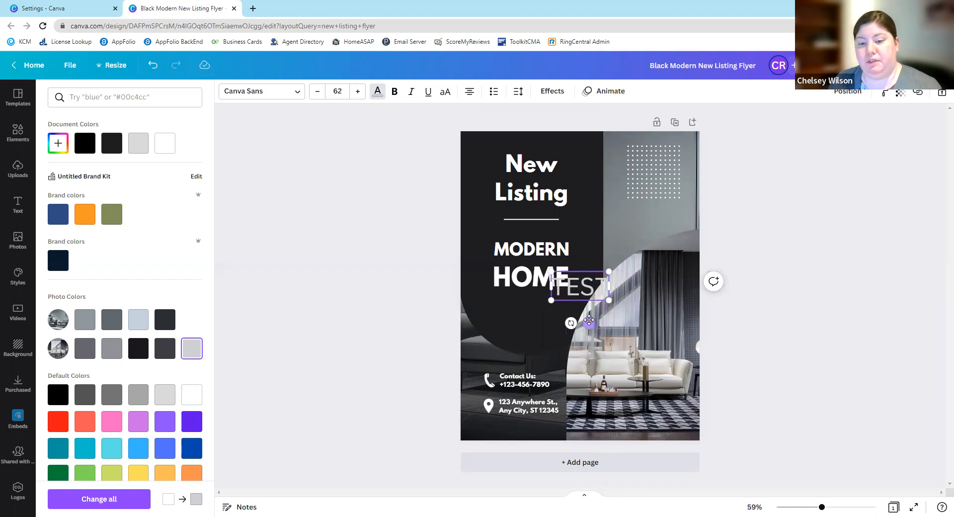
left_click_drag(589, 320, 537, 359)
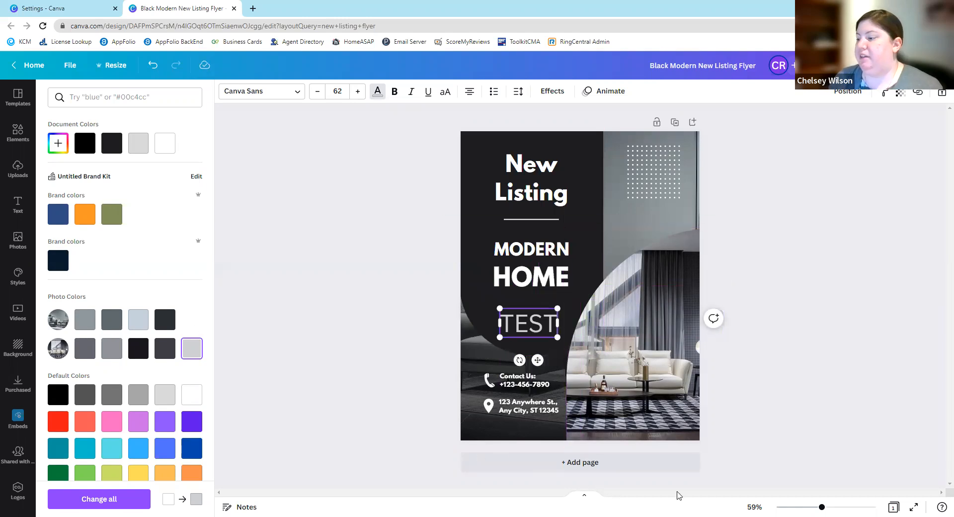
- Delete the "TEST" heading from the flyer
left_click(524, 324)
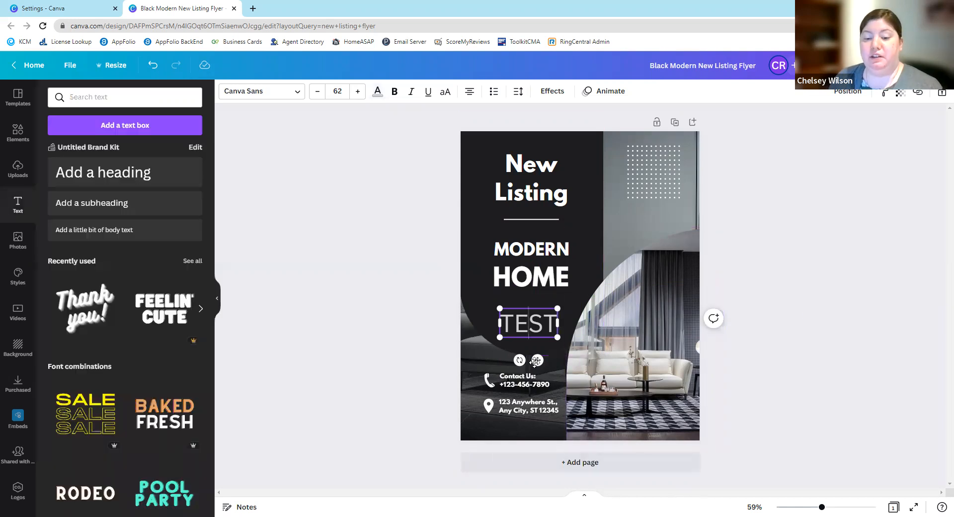
key("Escape")
left_click(540, 326)
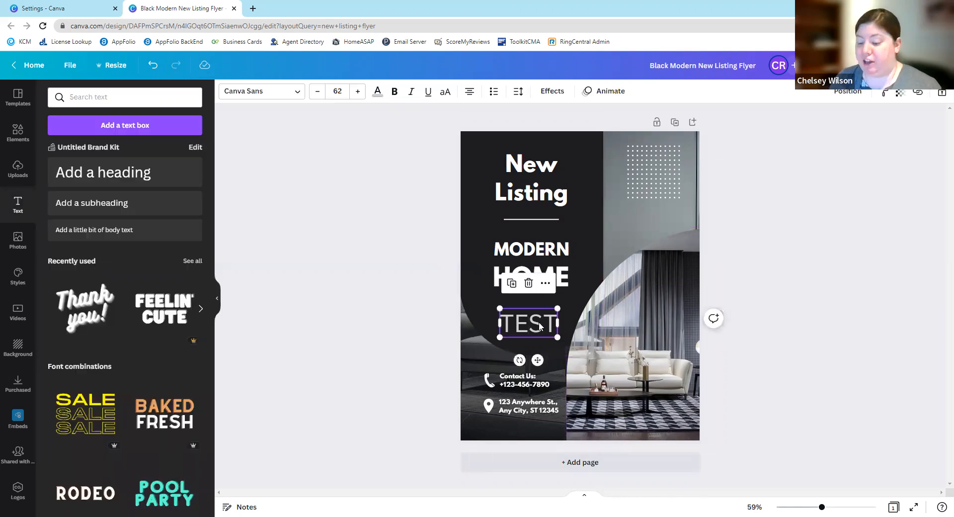
key("Delete")
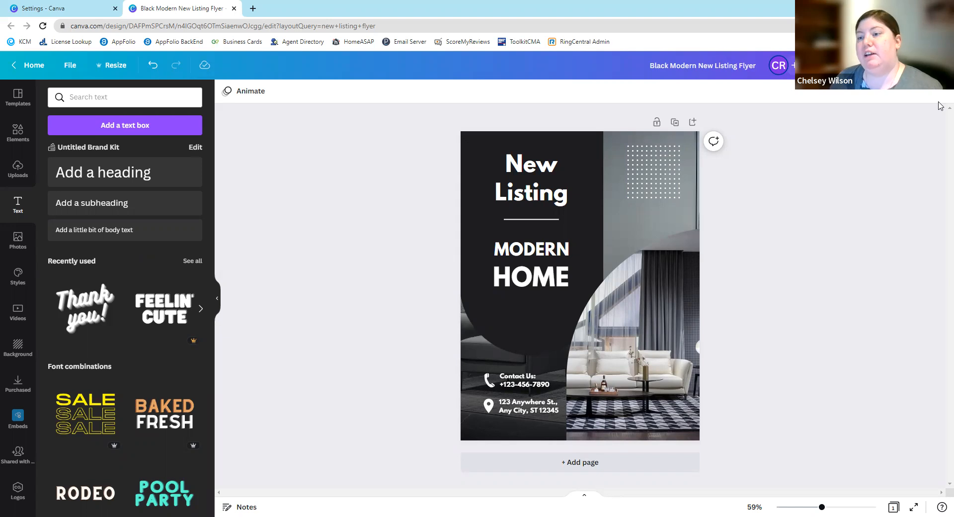
- Examine the option for publishing the flyer as a brand template in the Team templates folder, without publishing it
left_click(927, 65)
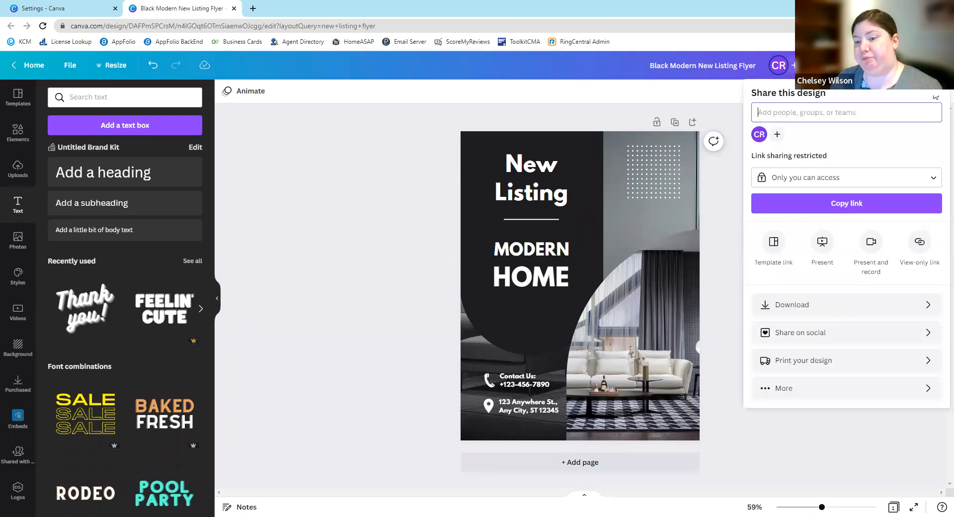
left_click(824, 393)
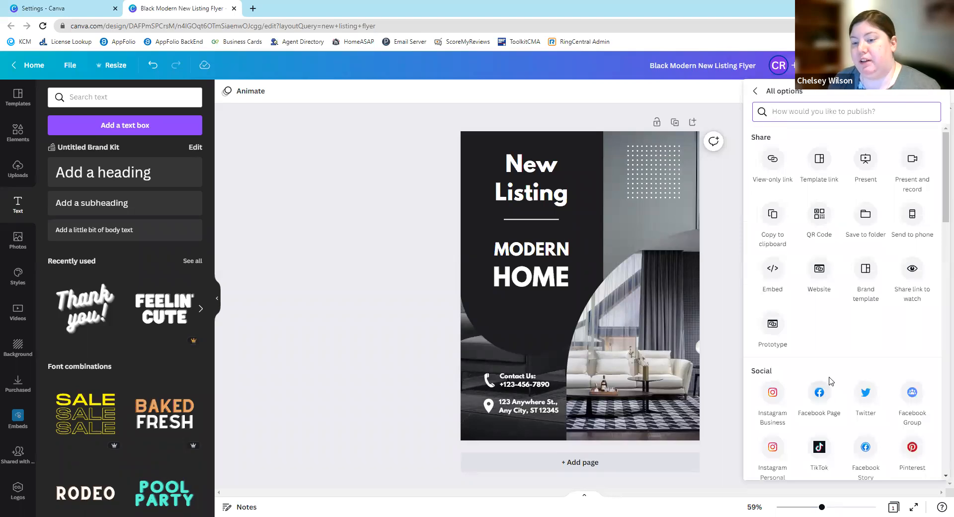
left_click(864, 288)
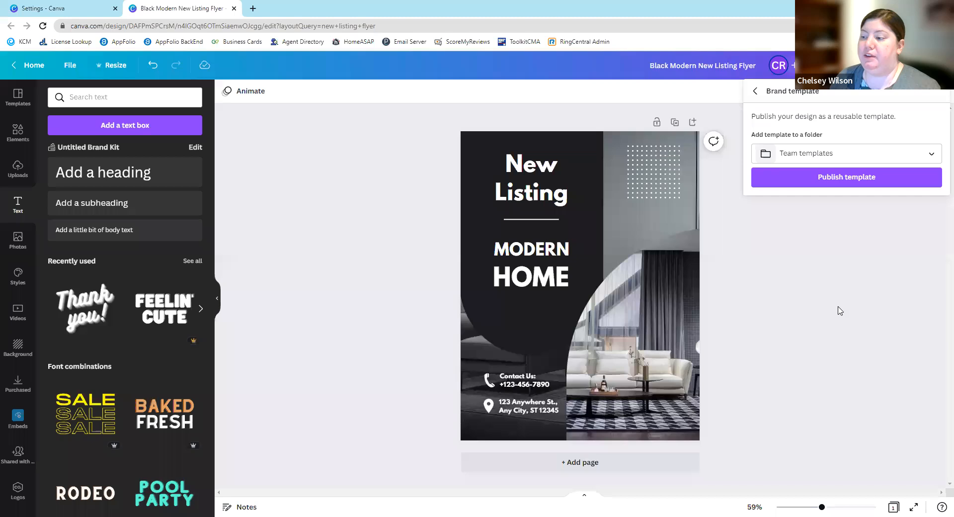
left_click(848, 308)
- Open the Open House Templates folder within Social Media, preview the Open House Flyer brand template and close the preview
left_click(82, 5)
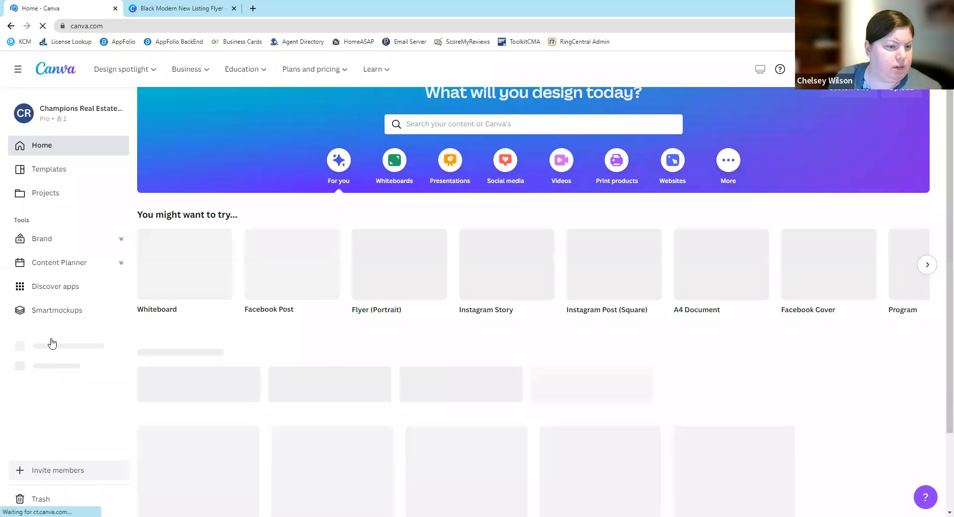
scroll(59, 337, "down", 2)
left_click(62, 334)
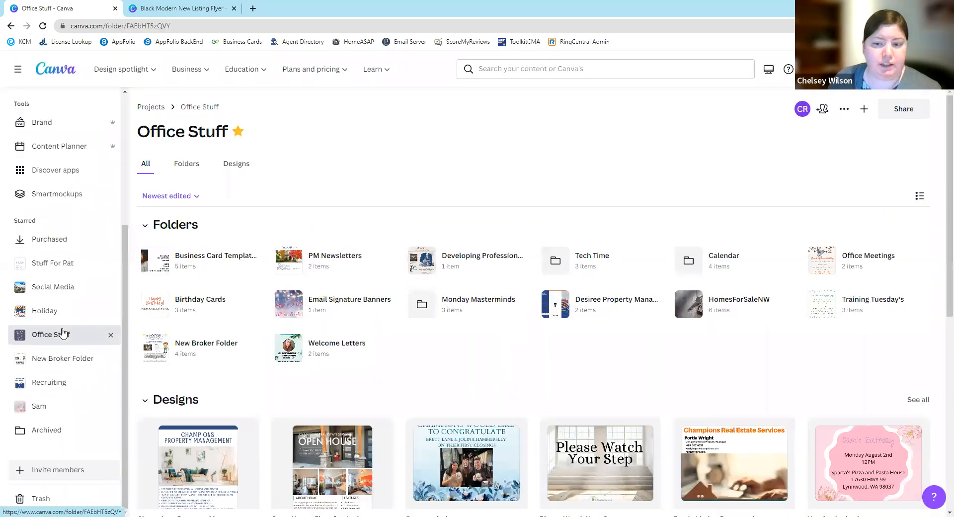
left_click(71, 288)
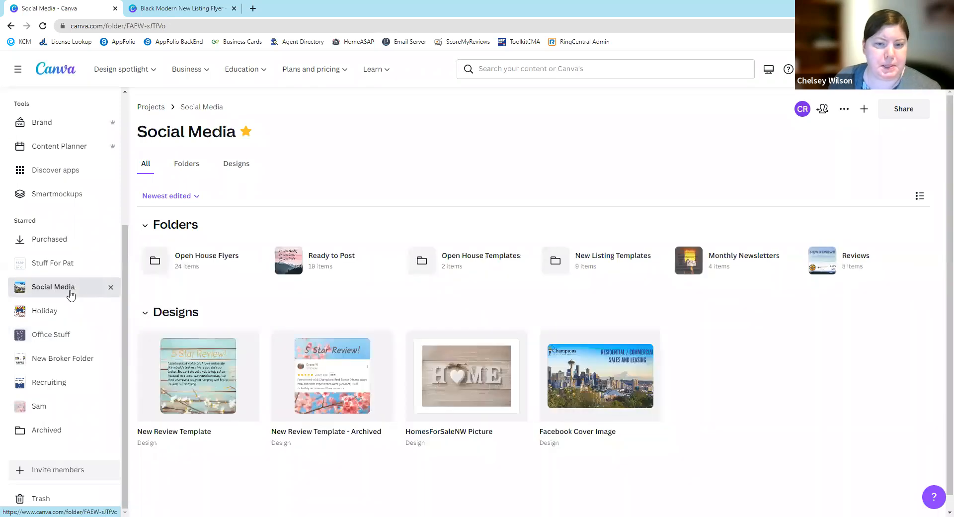
left_click(480, 265)
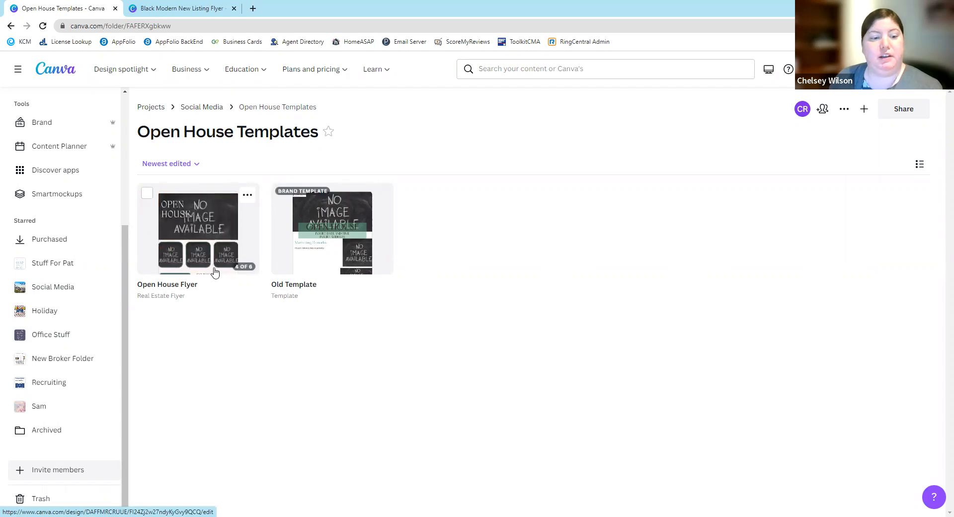
left_click(202, 235)
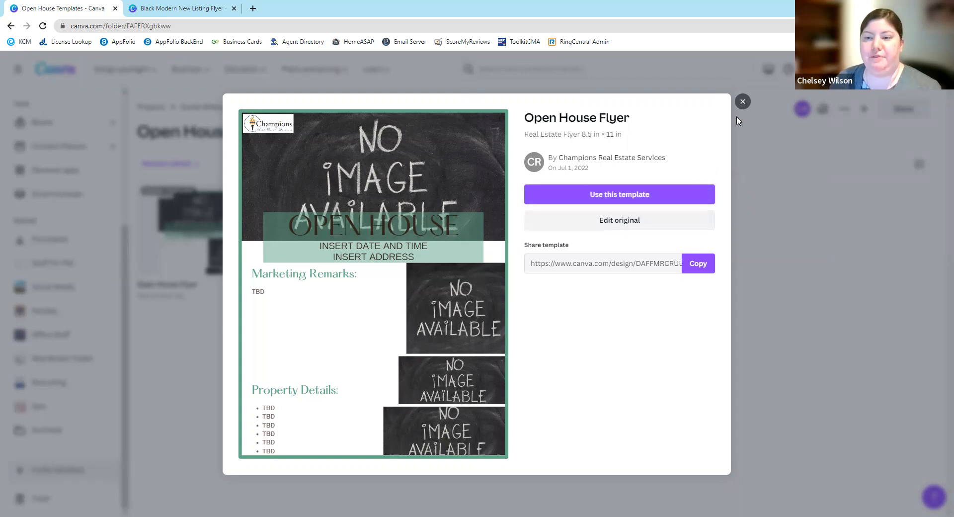
left_click(743, 101)
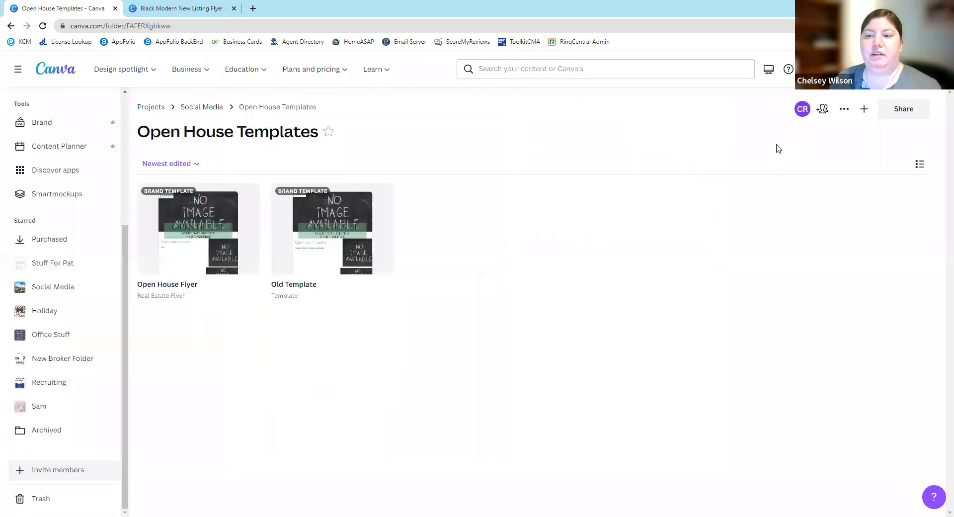
- Return to the Black Modern New Listing Flyer and recolor the dot pattern and all matching white graphics with the brand blue
left_click(181, 8)
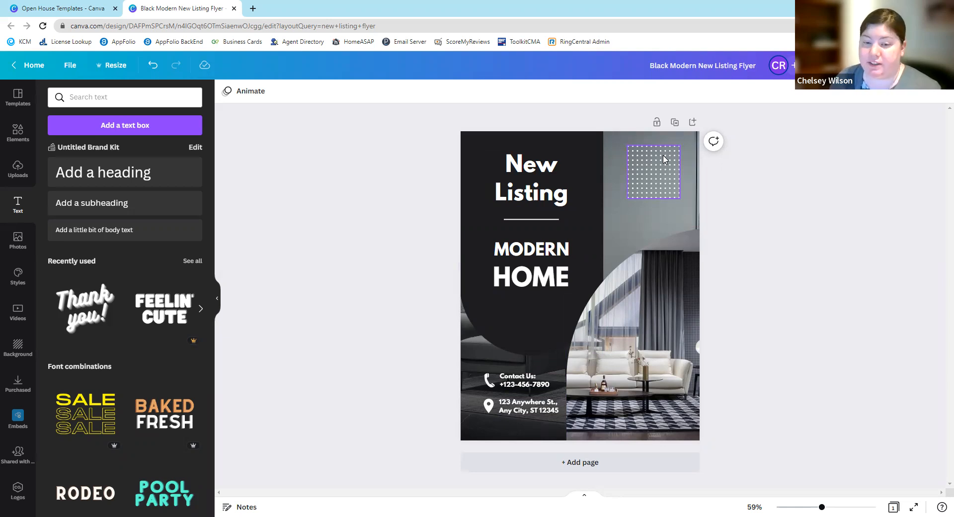
left_click(648, 175)
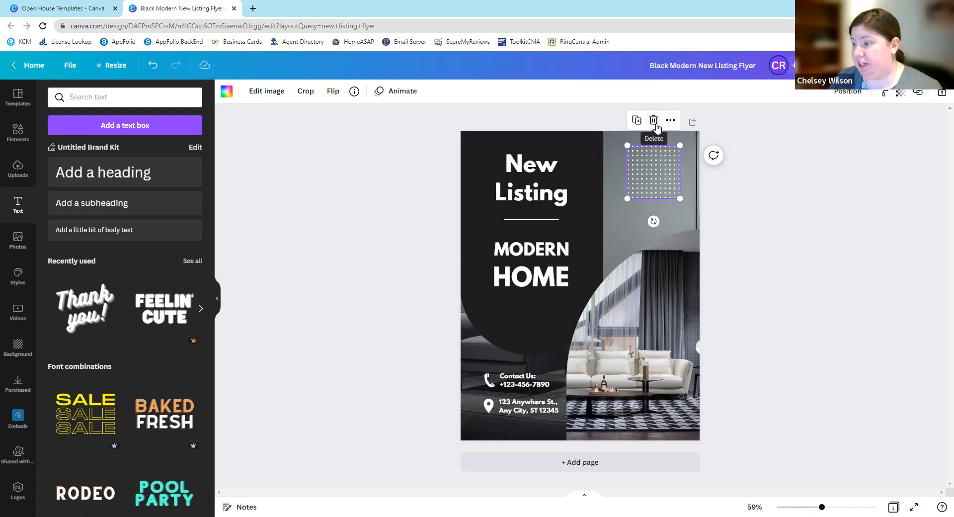
left_click(227, 92)
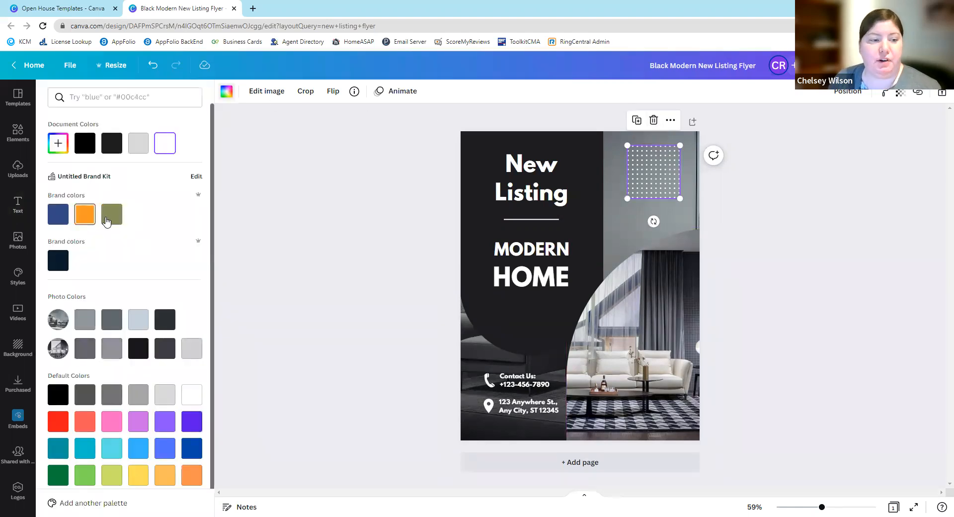
left_click(106, 221)
left_click(62, 221)
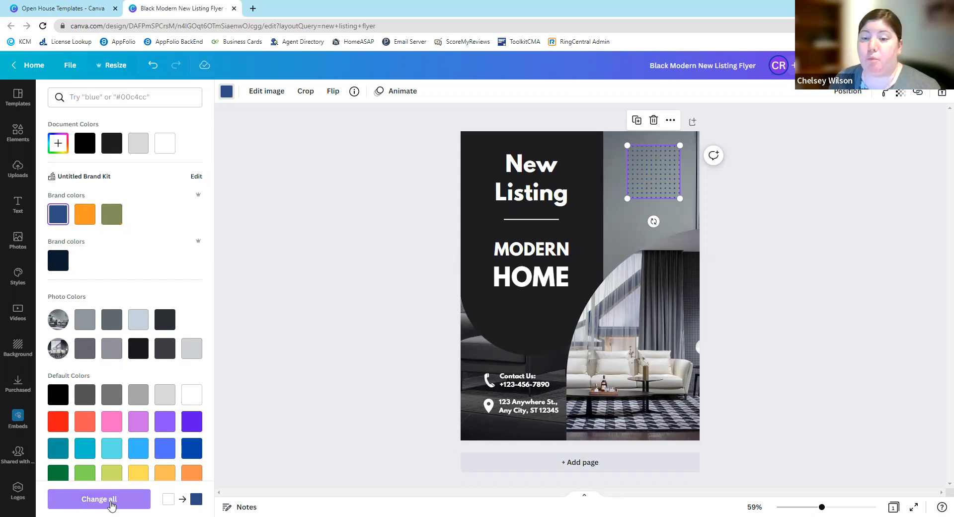
left_click(111, 504)
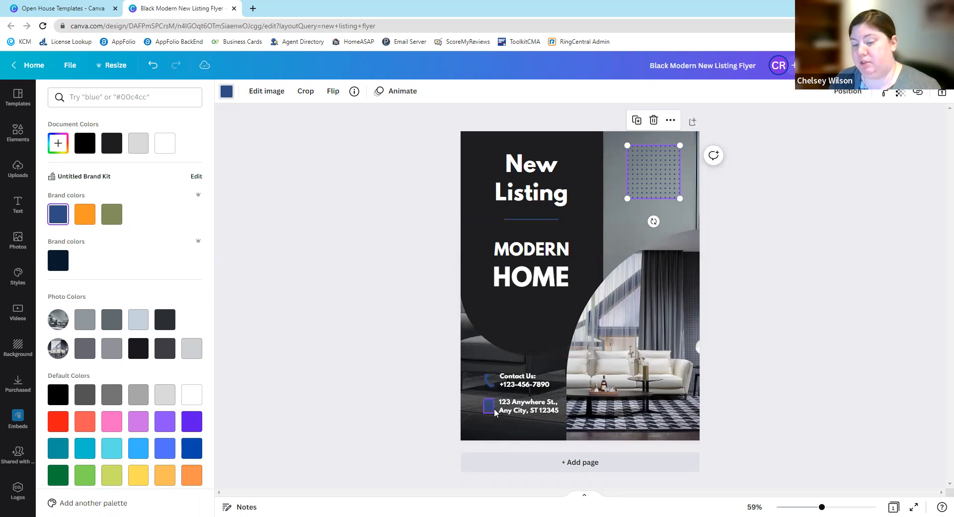
- Recolor the "Listing" text with the brand orange and apply the change to all white text on the flyer
left_click(537, 194)
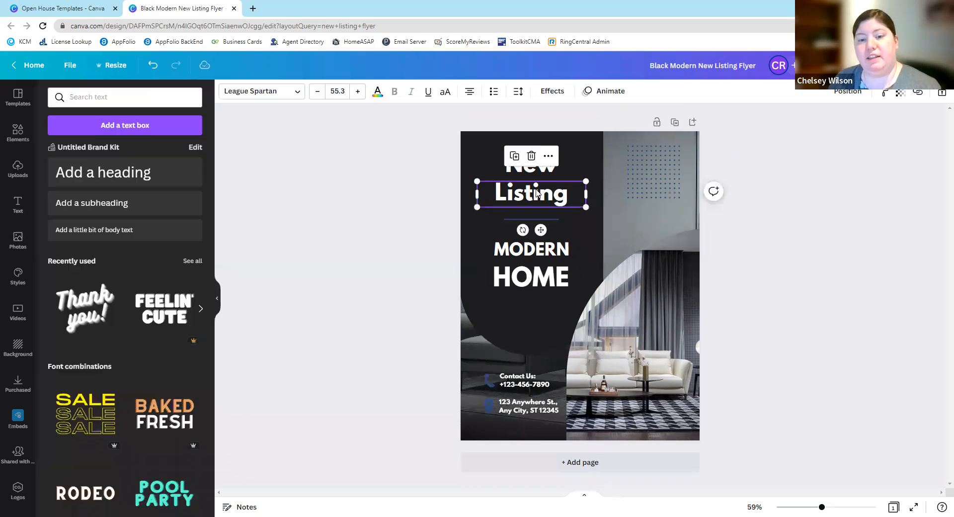
left_click(377, 91)
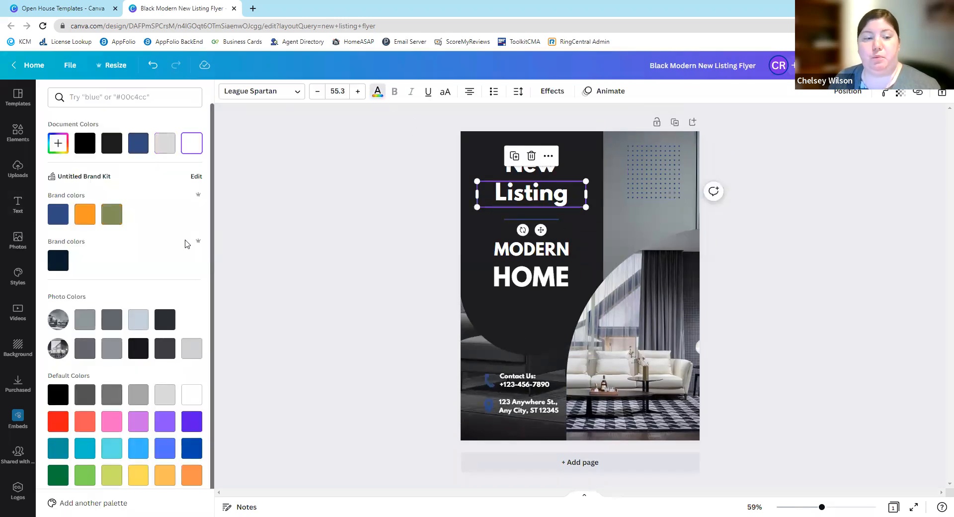
left_click(85, 214)
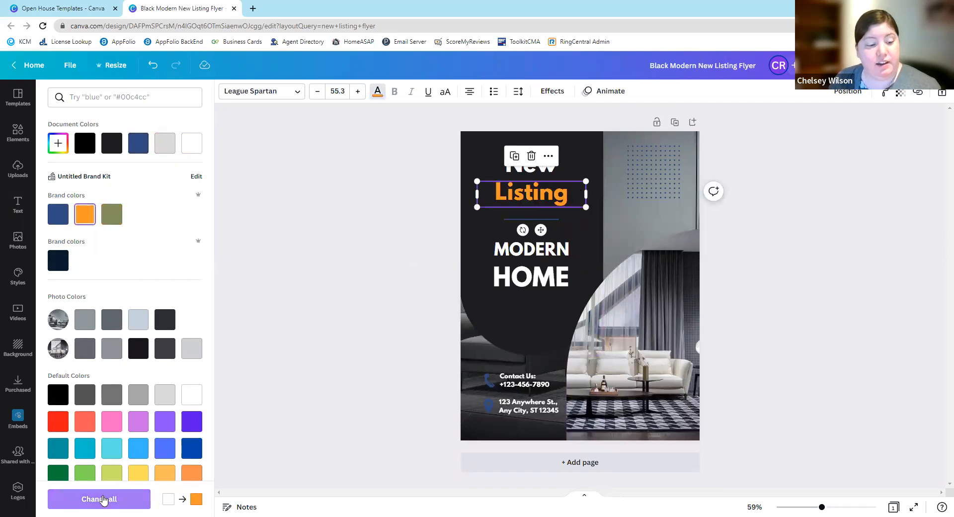
left_click(121, 499)
left_click(860, 291)
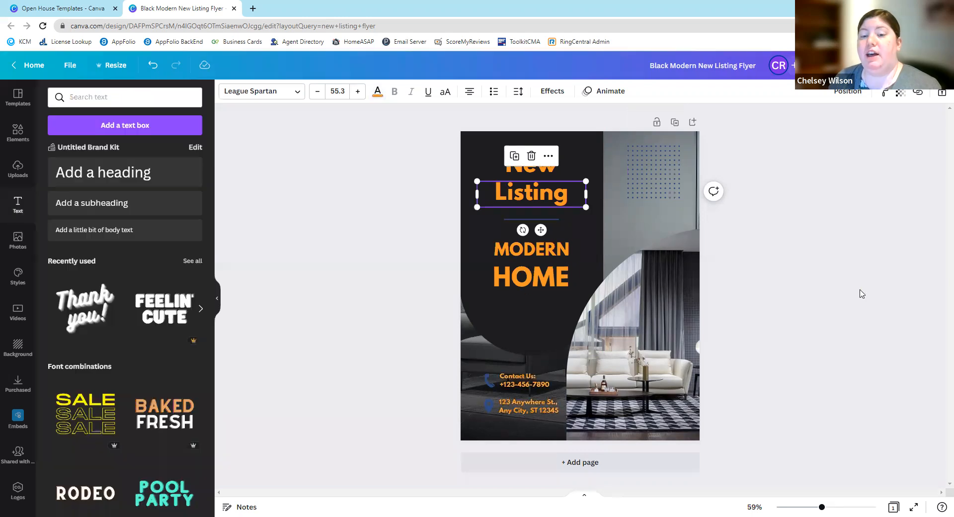
left_click(776, 287)
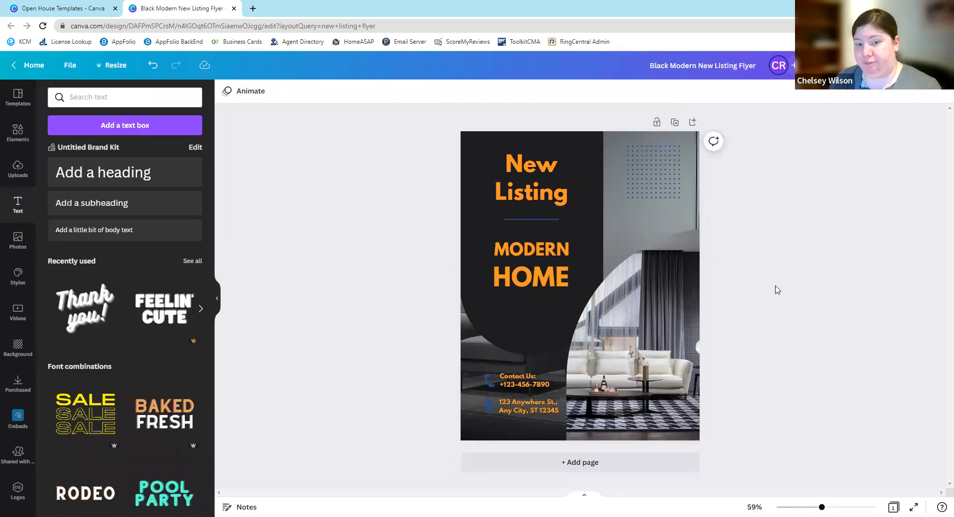
- Lengthen the divider line below "New Listing" slightly and give both of its ends hollow circles
left_click(536, 218)
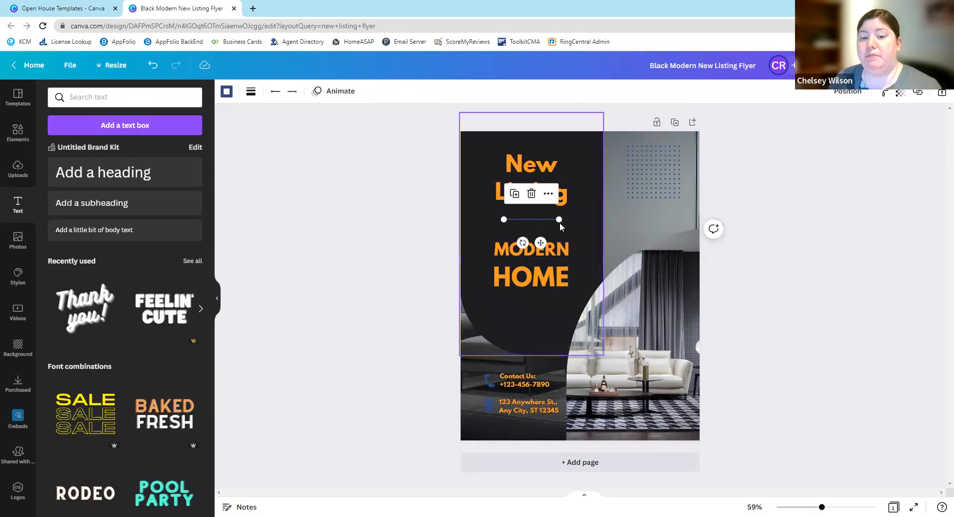
mouse_move(559, 219)
left_mouse_down()
mouse_move(722, 215)
mouse_move(532, 218)
mouse_move(544, 218)
mouse_move(569, 180)
mouse_move(578, 397)
mouse_move(625, 228)
mouse_move(521, 138)
mouse_move(516, 323)
mouse_move(573, 206)
mouse_move(577, 218)
mouse_move(566, 221)
left_mouse_up()
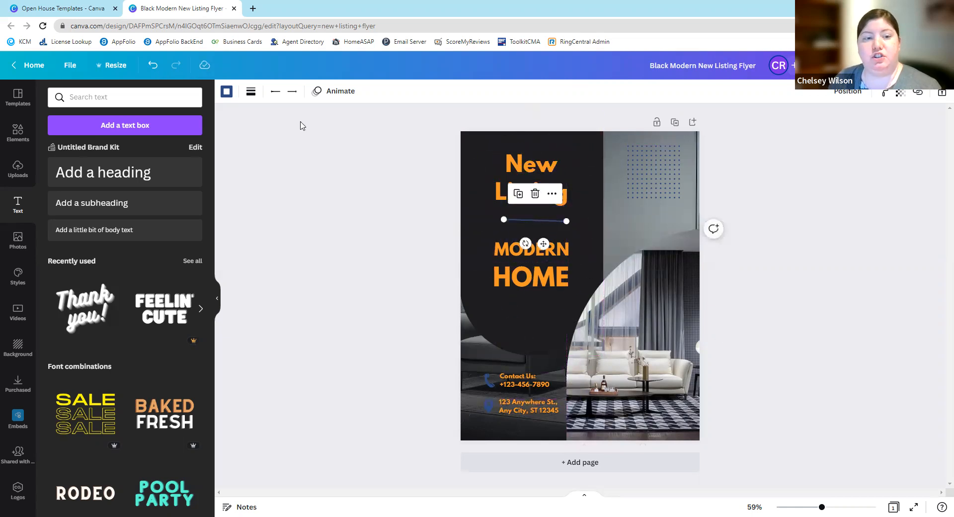
left_click(275, 91)
left_click(289, 201)
left_click(292, 91)
left_click(304, 201)
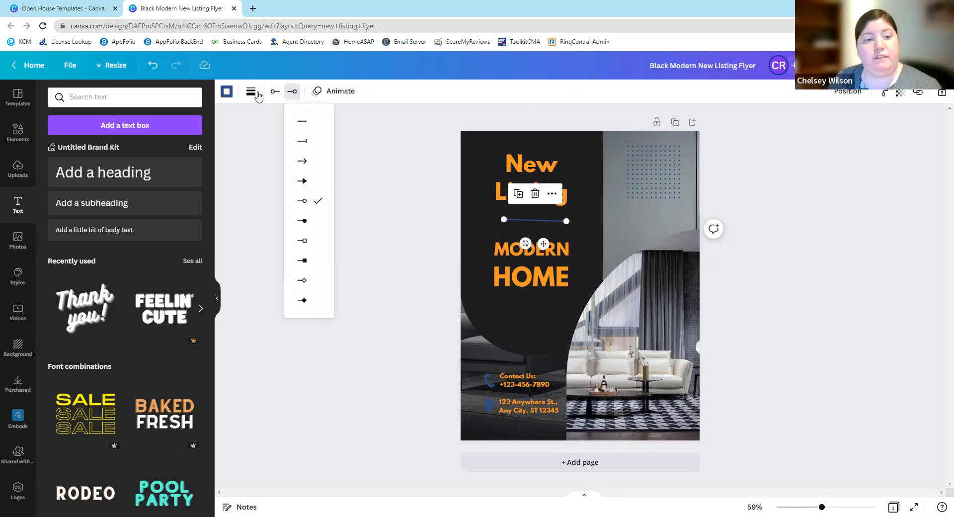
- Make the divider line dotted with a line weight of 7, leaving rounded end points off
left_click(251, 91)
left_click(339, 123)
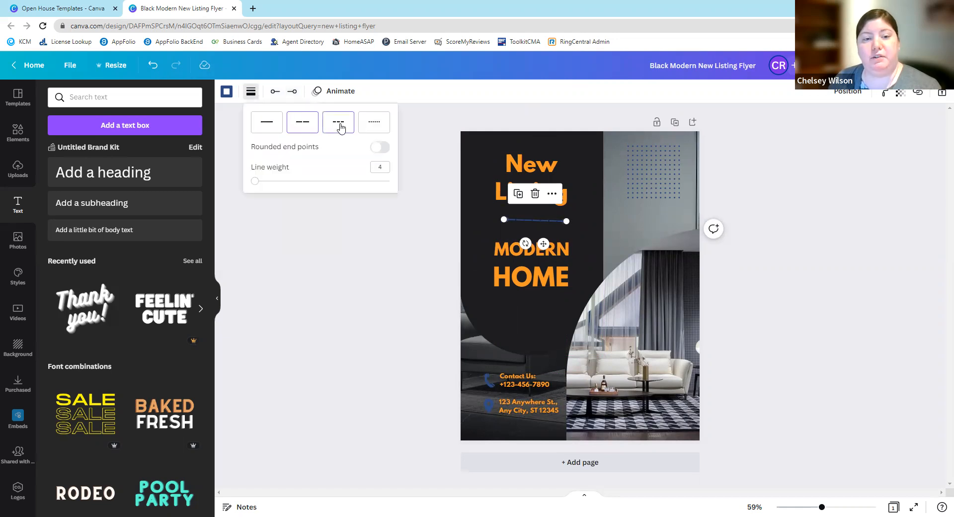
mouse_move(257, 183)
left_mouse_down()
mouse_move(324, 181)
mouse_move(276, 181)
left_mouse_up()
left_click(379, 123)
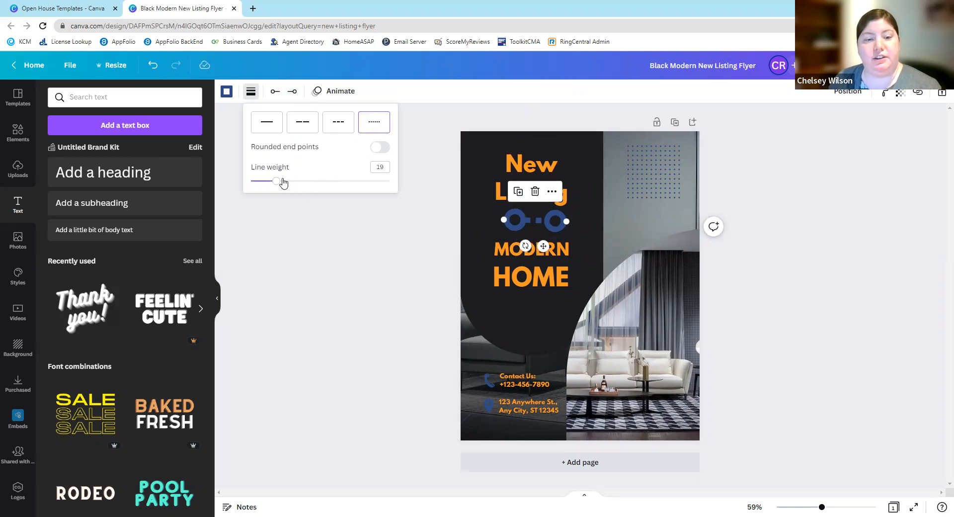
left_click(382, 148)
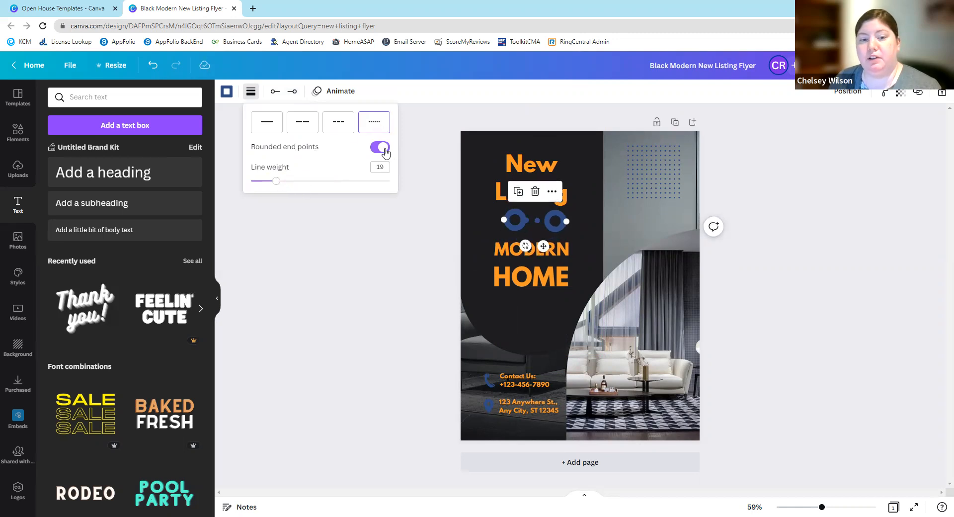
left_click(386, 151)
left_click_drag(276, 181, 260, 182)
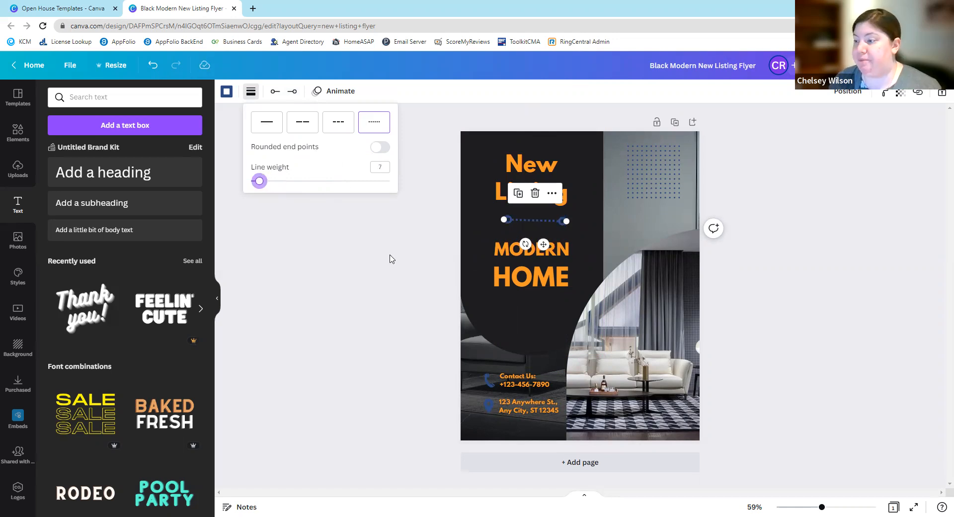
left_click(378, 270)
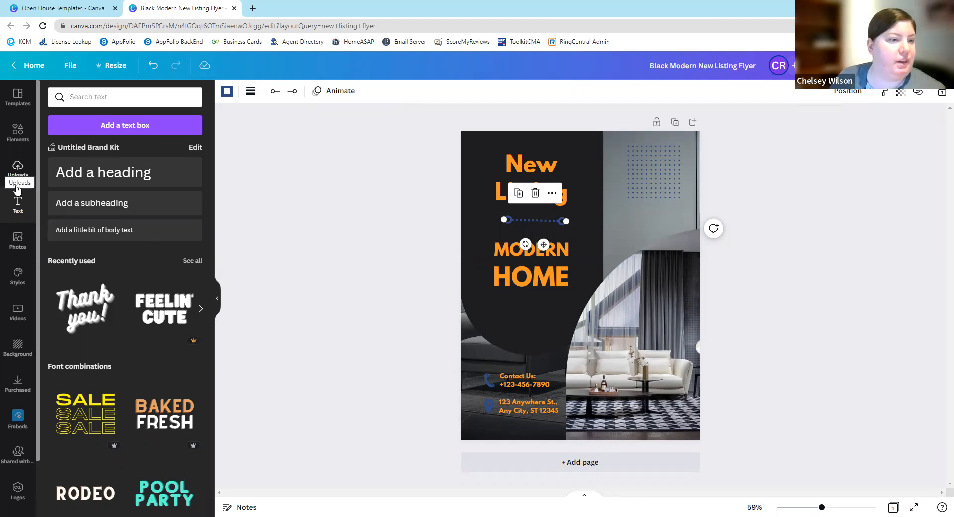
- Search the elements for "for sale", add the brush-stroke "Sale!" graphic to the flyer, delete it and browse more results
left_click(19, 135)
left_click(114, 104)
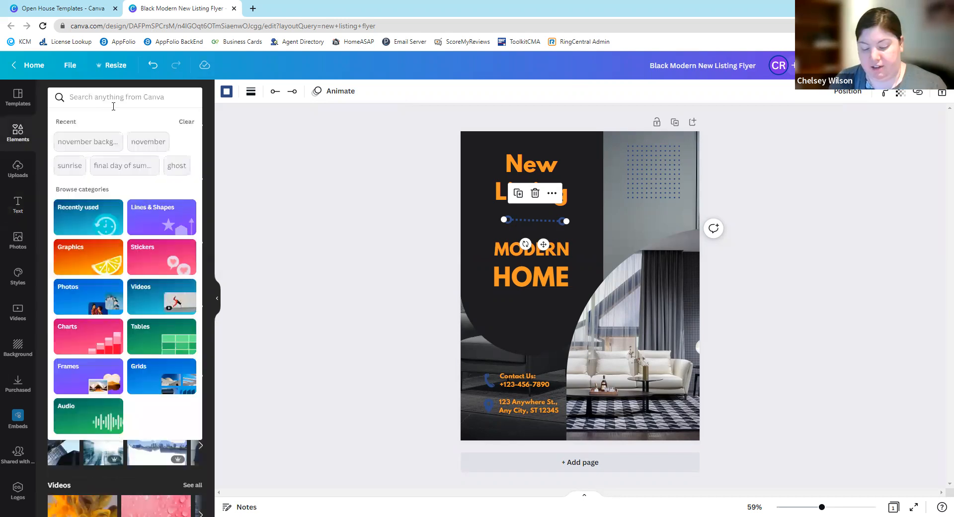
type("for sale")
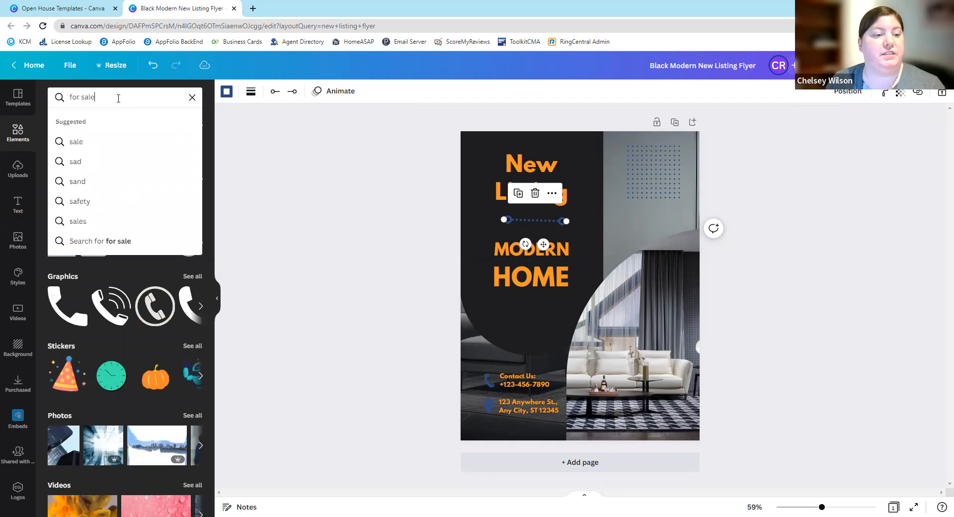
key("Return")
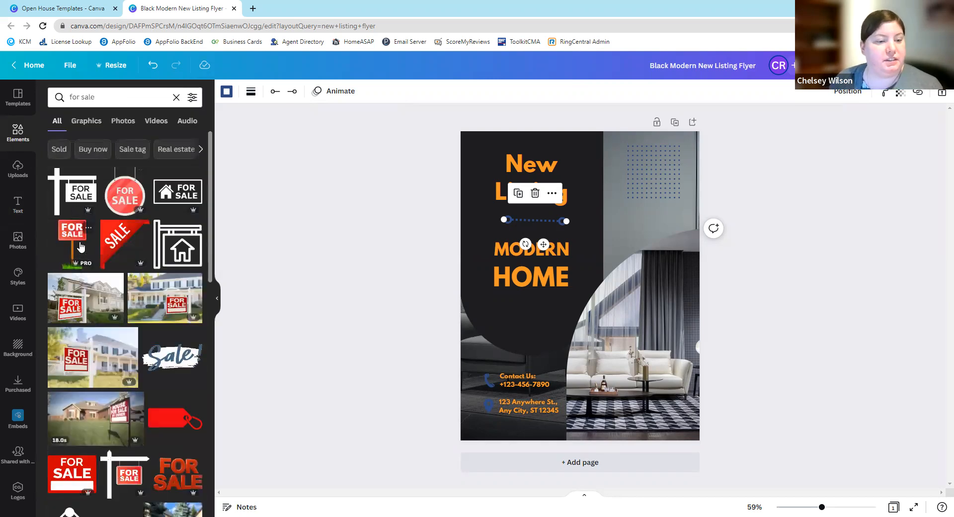
left_click(173, 354)
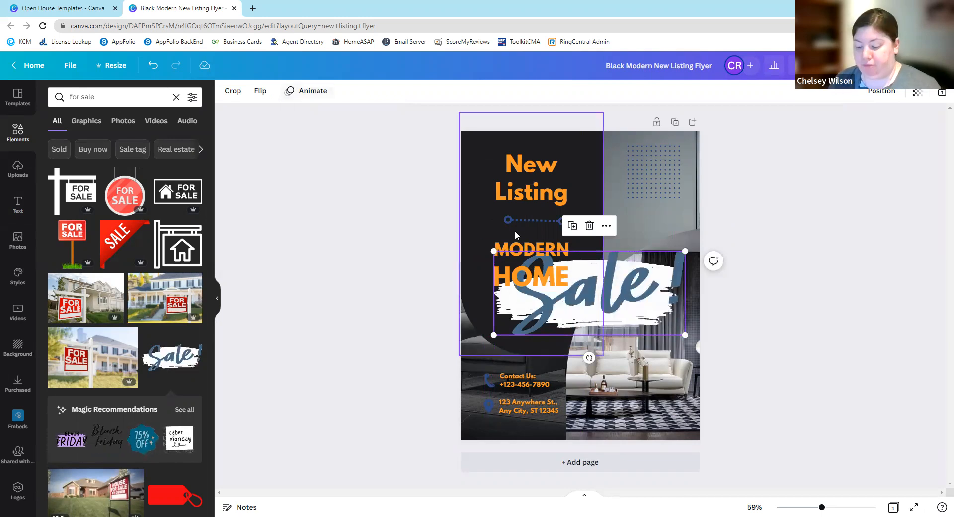
key("Delete")
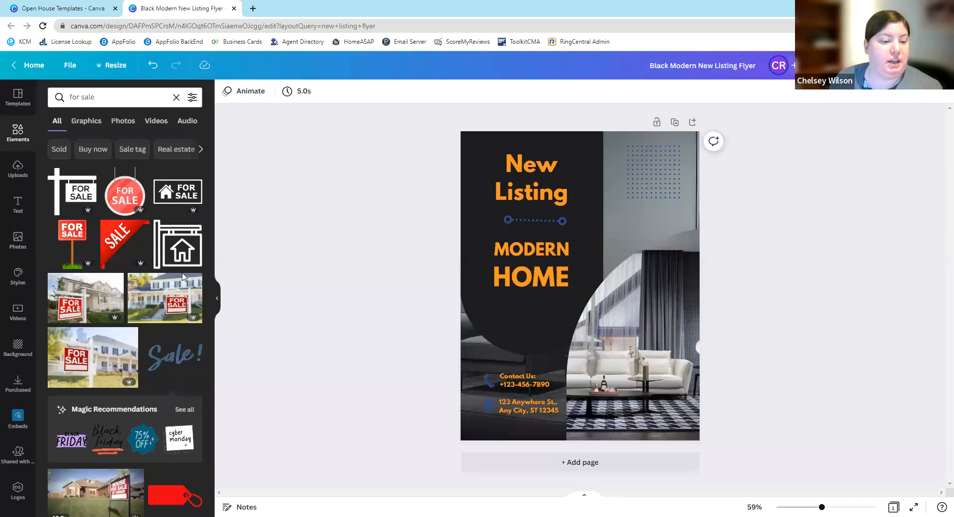
scroll(169, 270, "down", 1)
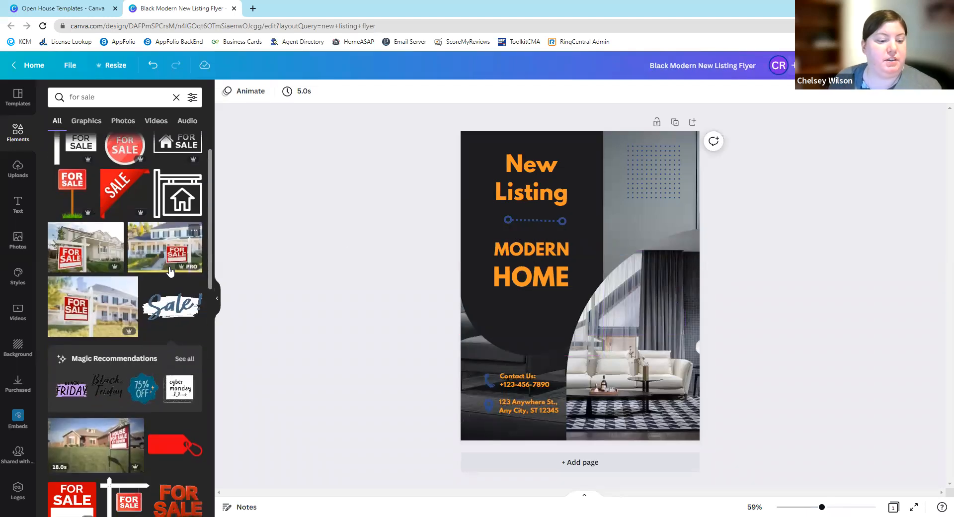
scroll(167, 273, "down", 3)
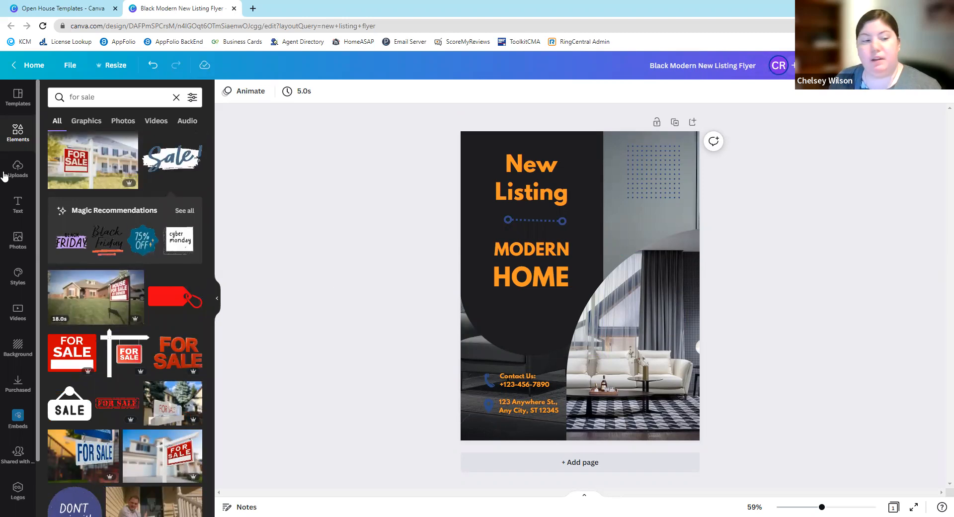
- Search the photos for "pumpkins" and add the candle-lit pumpkin photo to the flyer
left_click(20, 237)
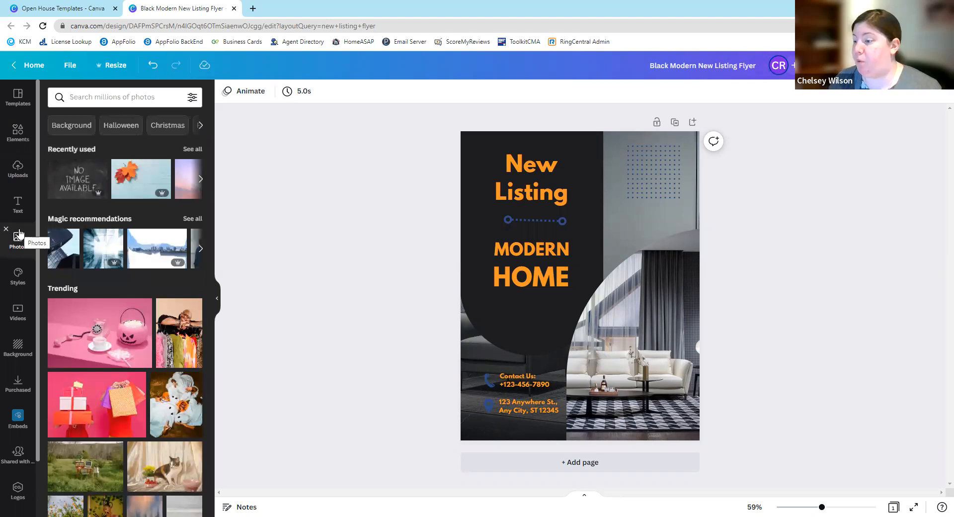
left_click(128, 99)
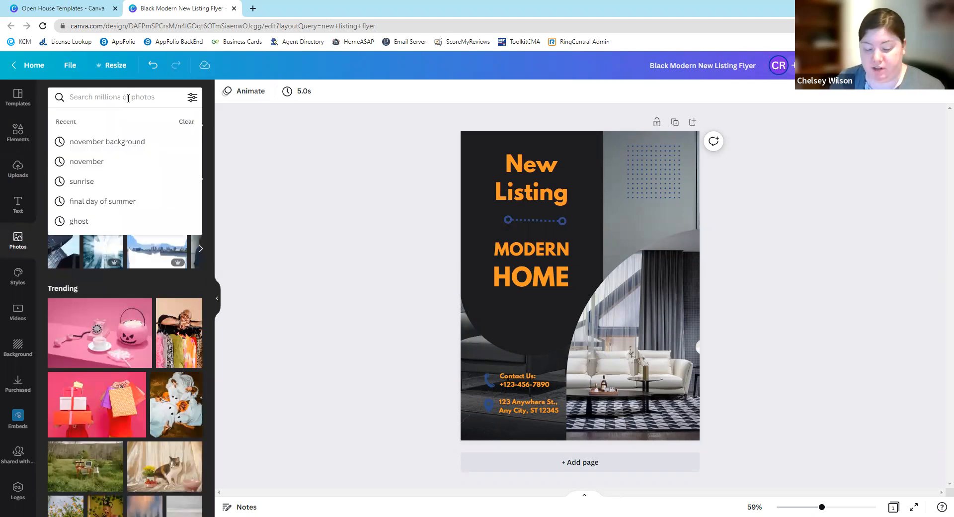
type("pumpk")
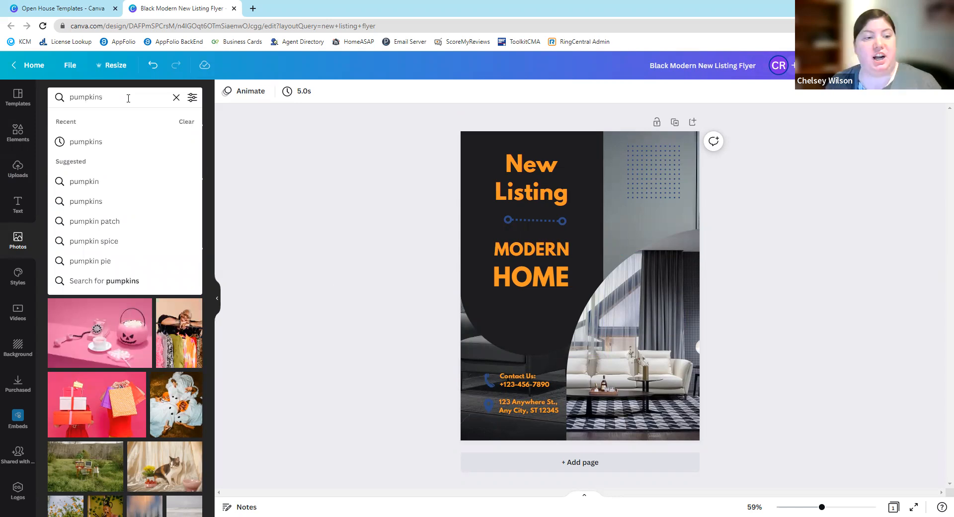
type("ins")
left_click(108, 141)
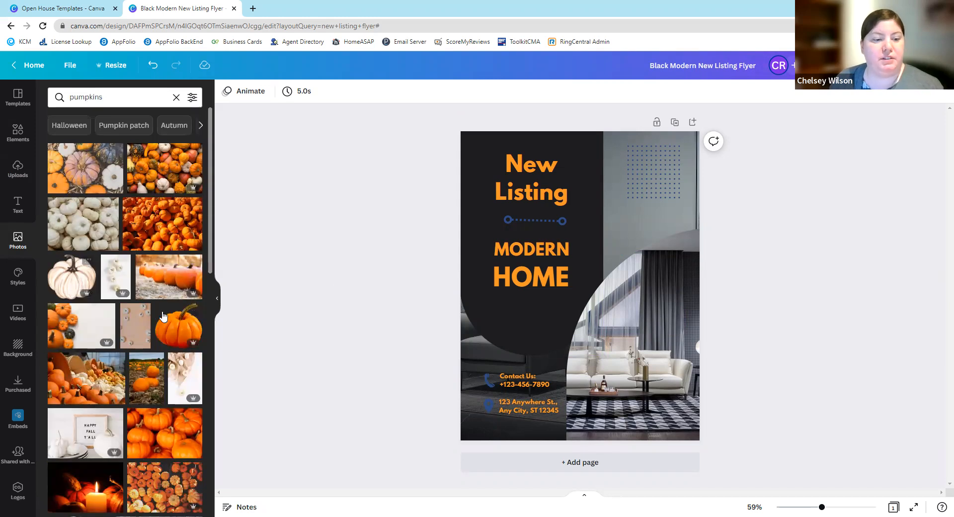
scroll(182, 318, "down", 5)
left_click(91, 295)
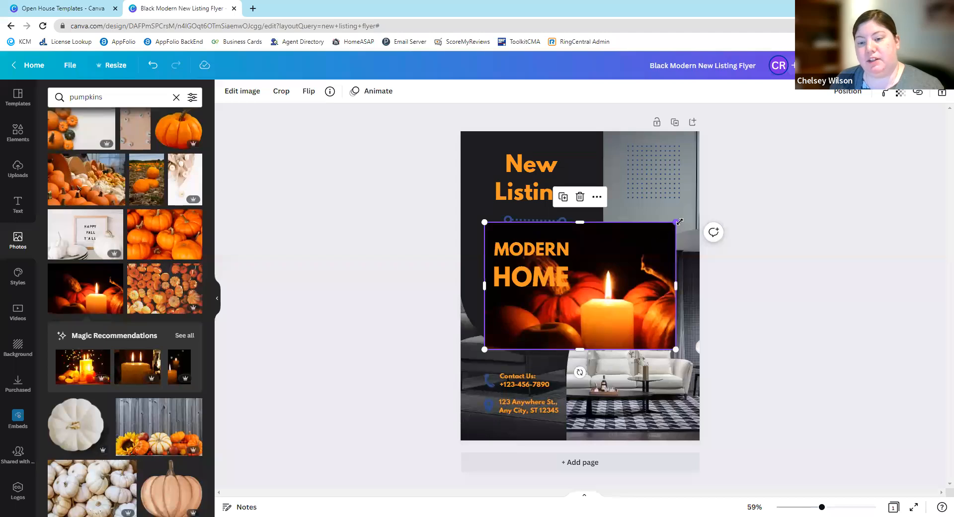
- Shrink the pumpkin photo, move it onto the living room picture and undo its replacement of that picture
left_click_drag(676, 222, 546, 330)
left_click_drag(636, 288, 616, 377)
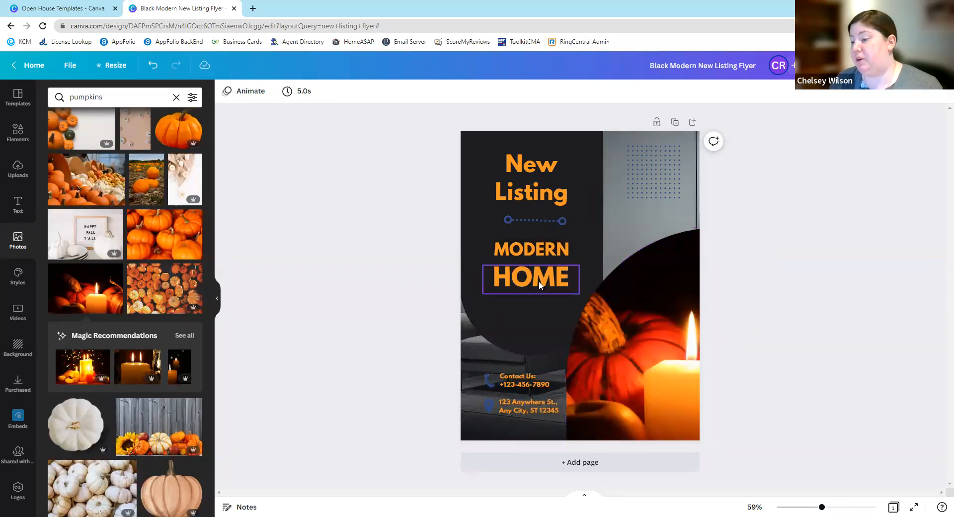
left_click(152, 65)
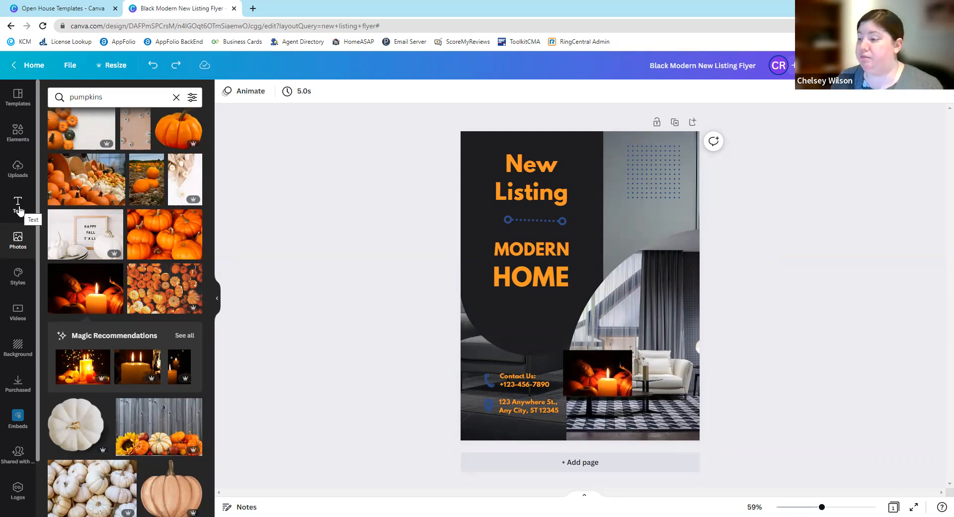
- Examine the brand colors, palettes and font sets in Styles, and the available videos and backgrounds
left_click(20, 276)
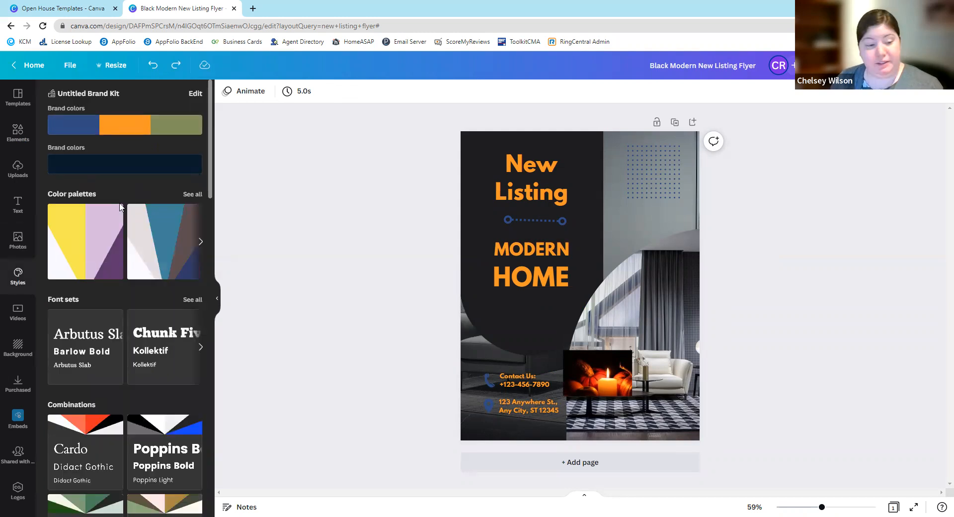
left_click(19, 312)
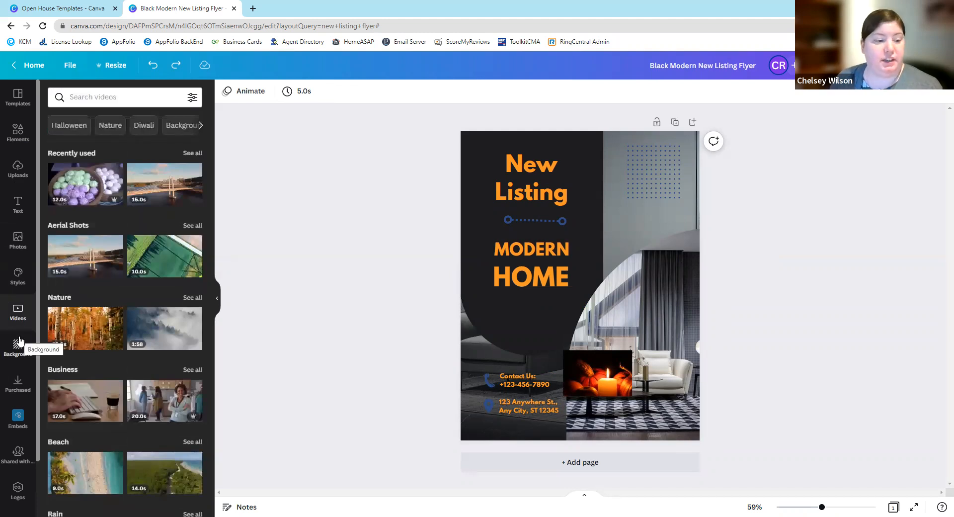
left_click(19, 342)
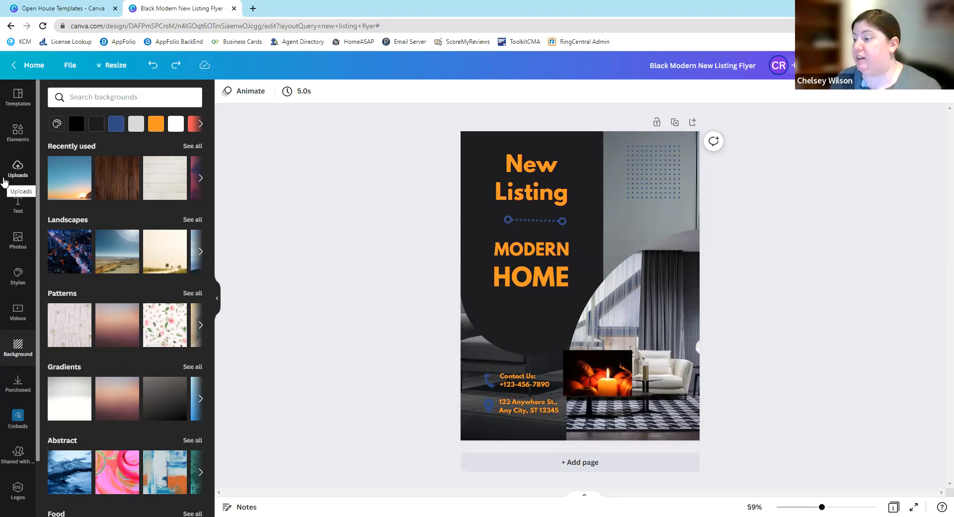
left_click(92, 97)
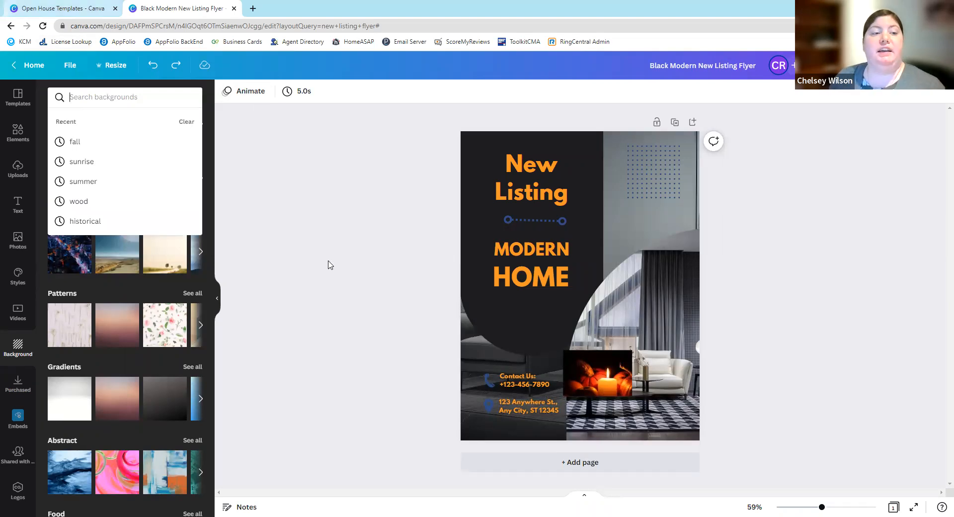
left_click(358, 224)
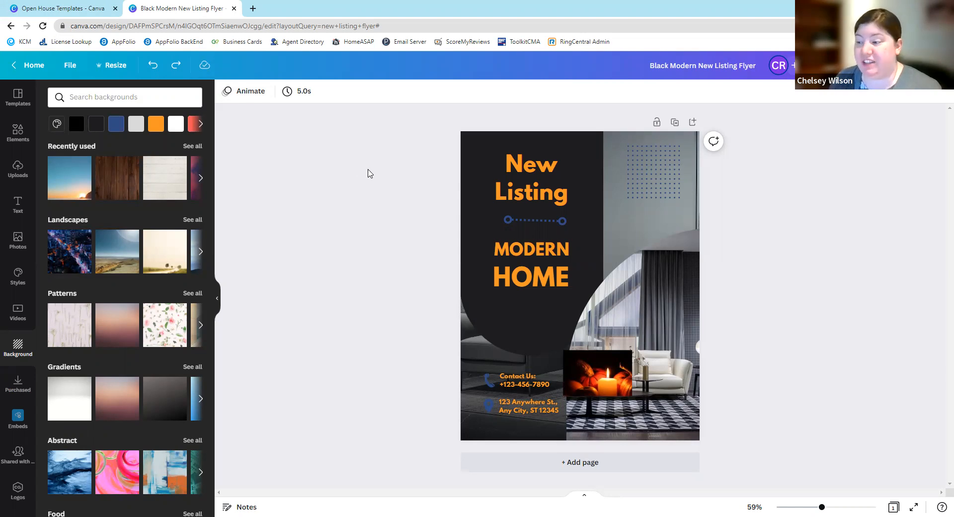
left_click(39, 8)
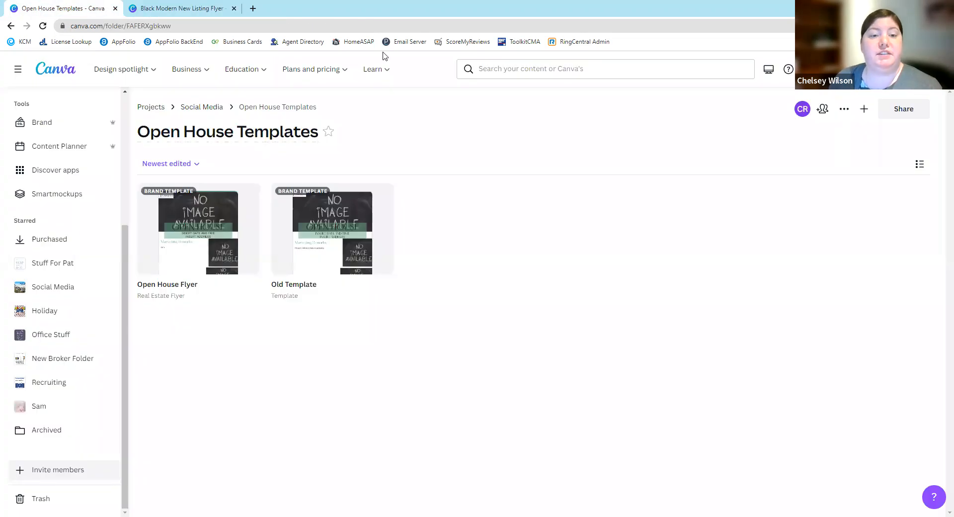
mouse_move(255, 66)
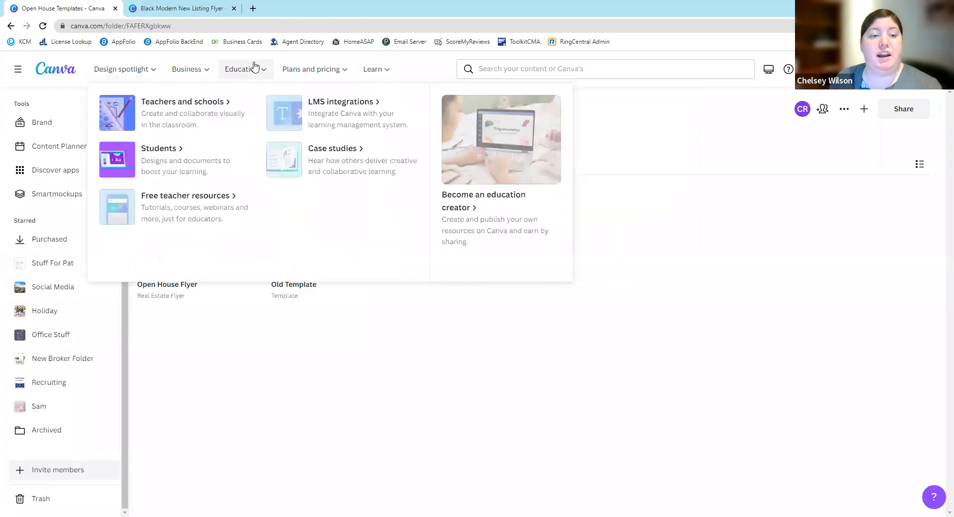
mouse_move(372, 70)
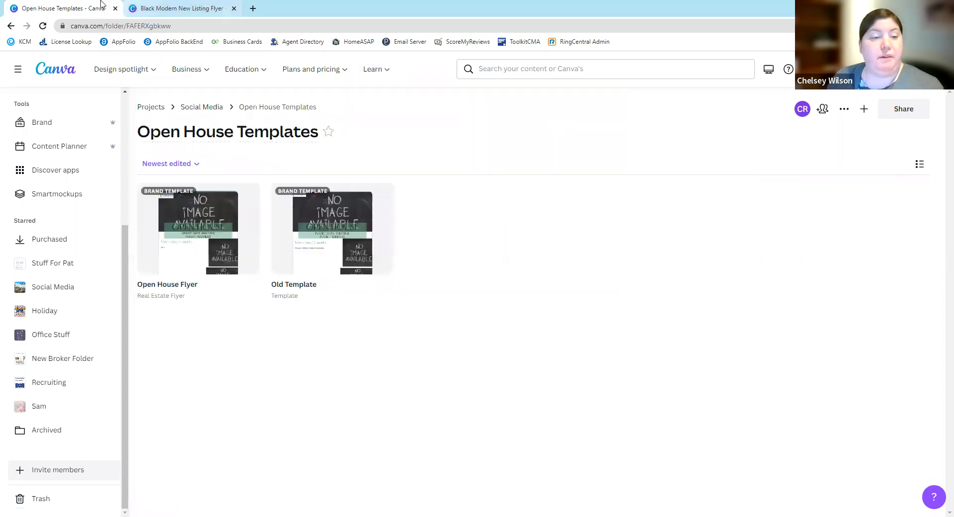
- Return to the new listing flyer and delete the candle-lit pumpkin photo
left_click(162, 8)
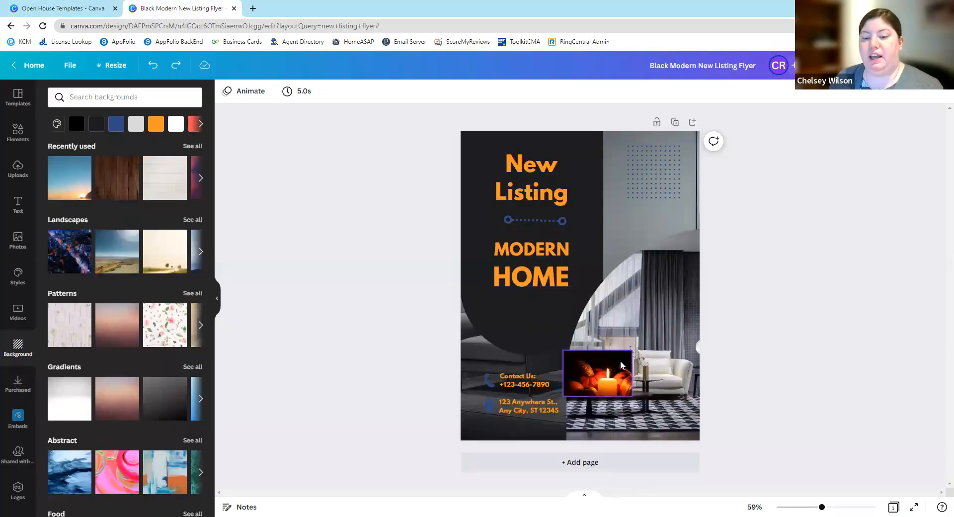
left_click(616, 381)
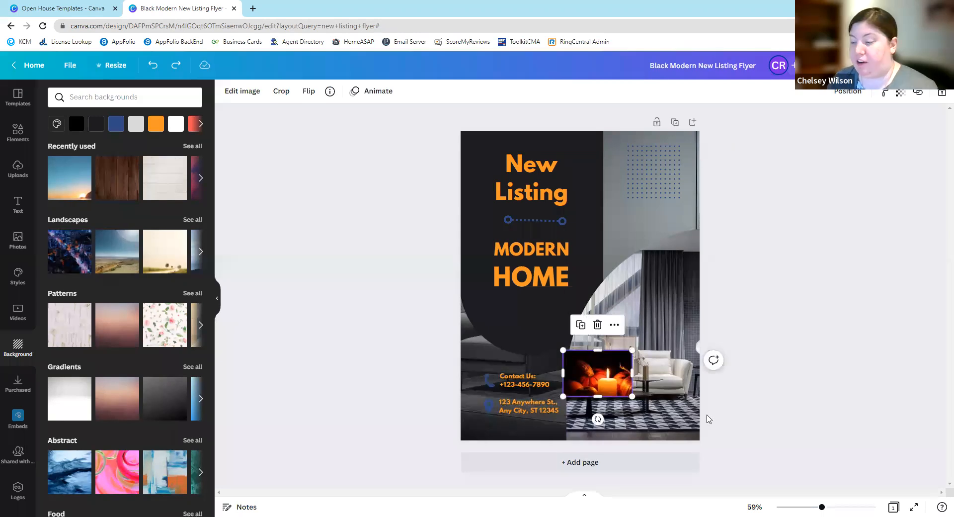
key("Delete")
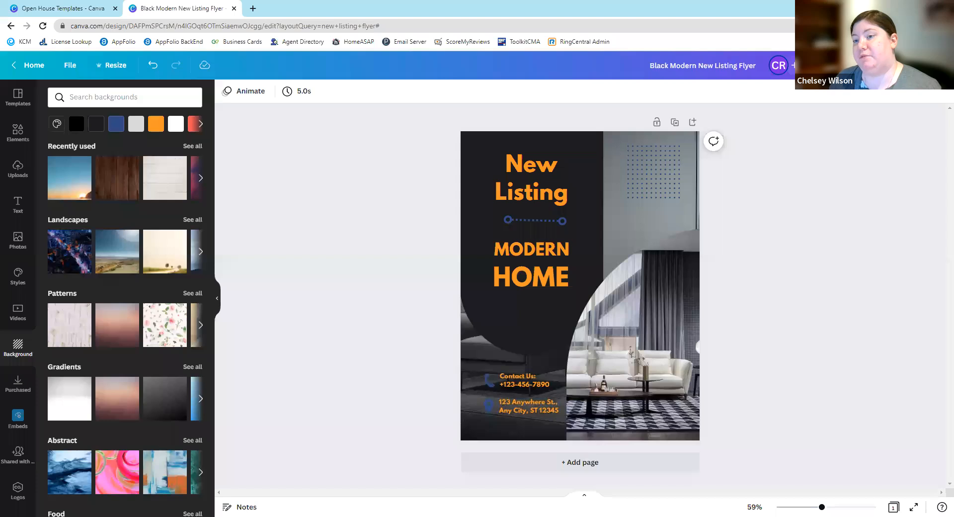
- Open the flyer print order and examine the available paper finishes, paper types and quantity prices
left_click(875, 65)
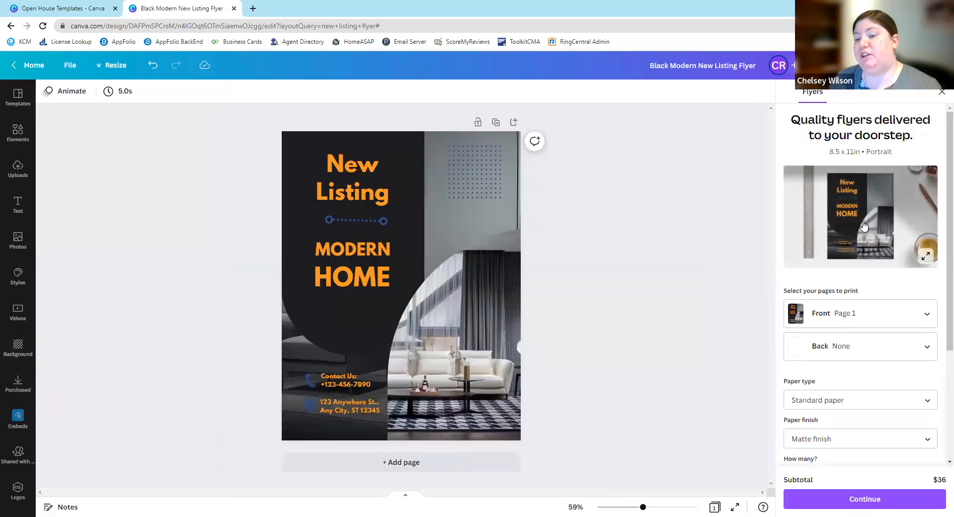
scroll(863, 225, "down", 2)
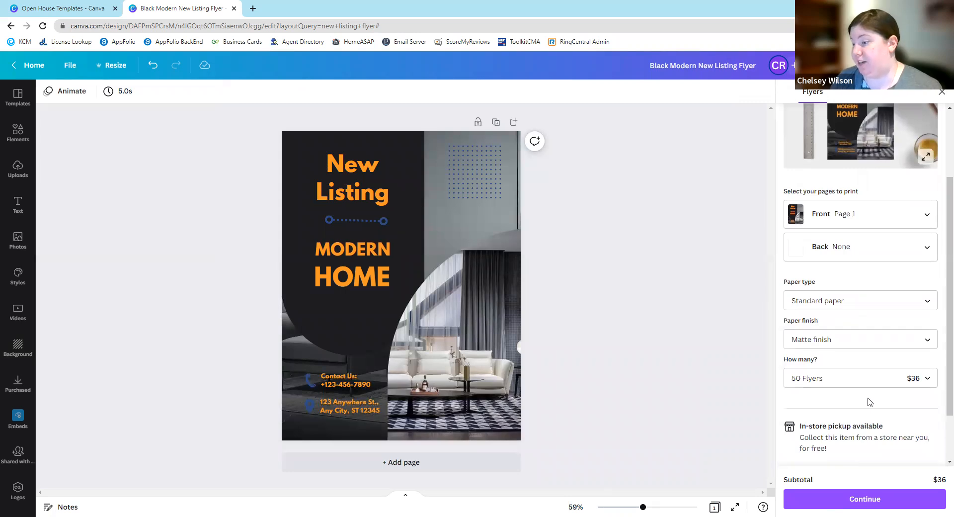
scroll(870, 398, "down", 1)
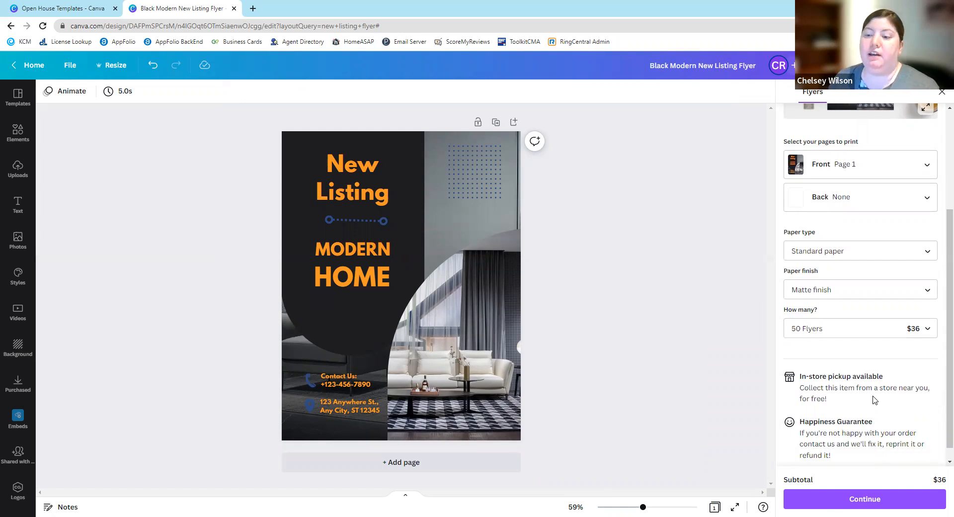
left_click(848, 294)
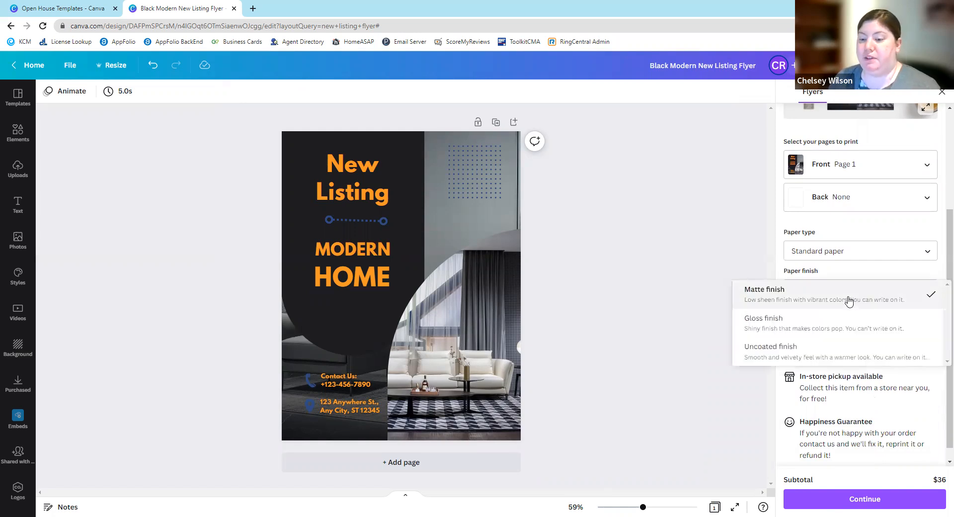
left_click(856, 261)
left_click(855, 262)
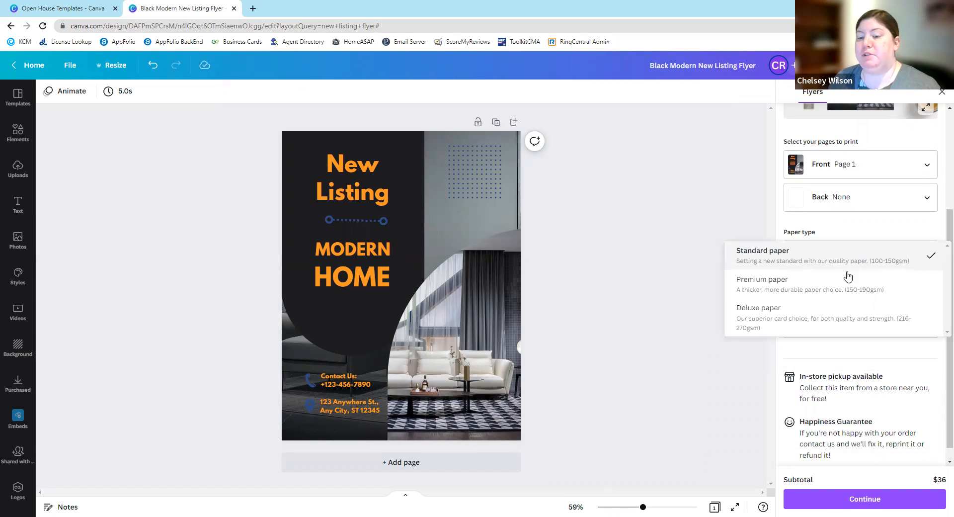
left_click(740, 351)
left_click(820, 334)
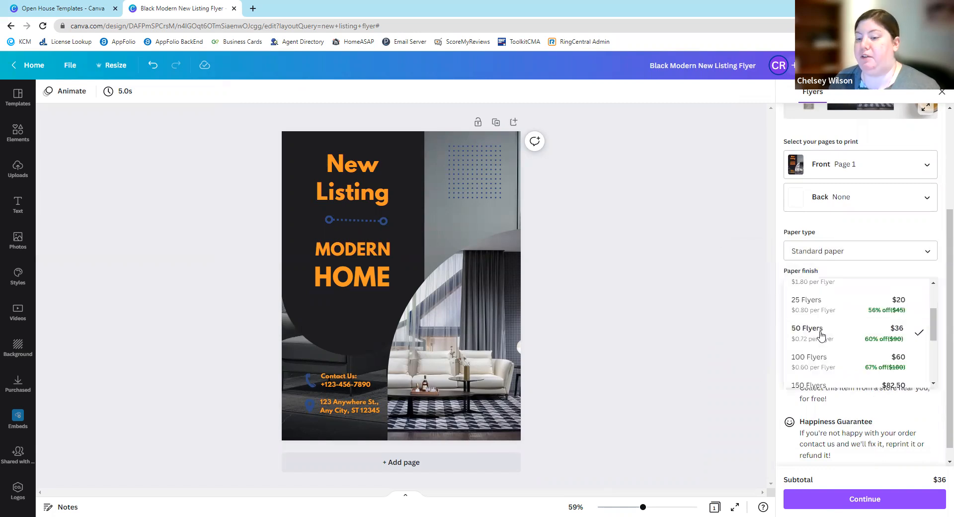
scroll(820, 347, "down", 3)
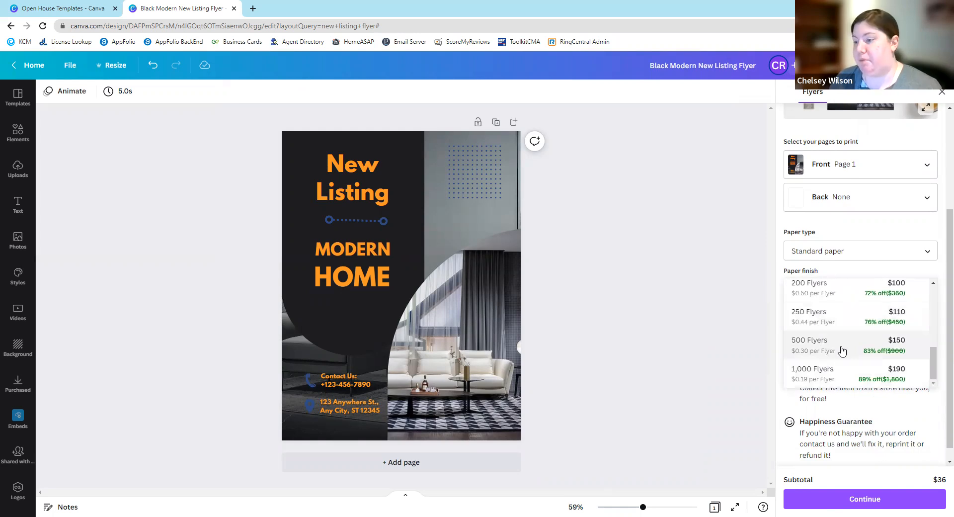
left_click(737, 356)
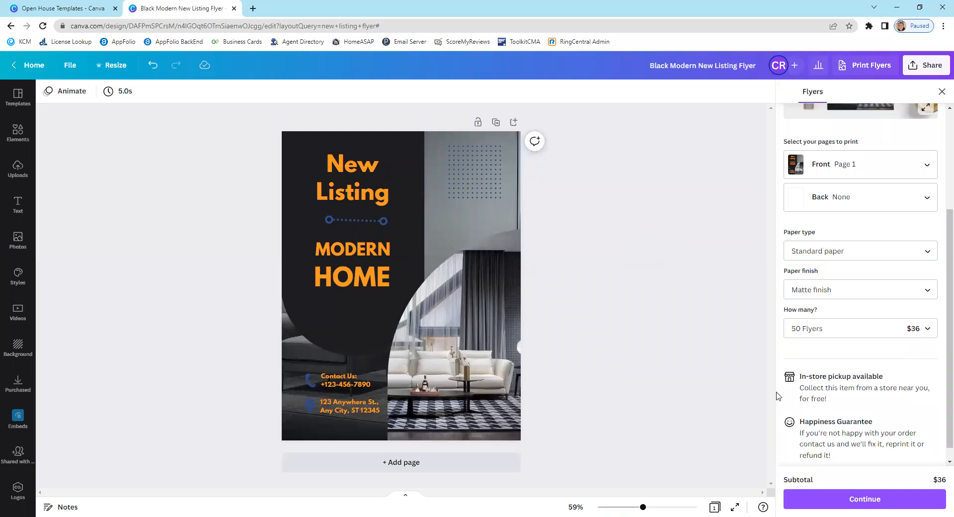
- Continue the print order to checkout and review the delivery options and required shipping details
left_click(873, 503)
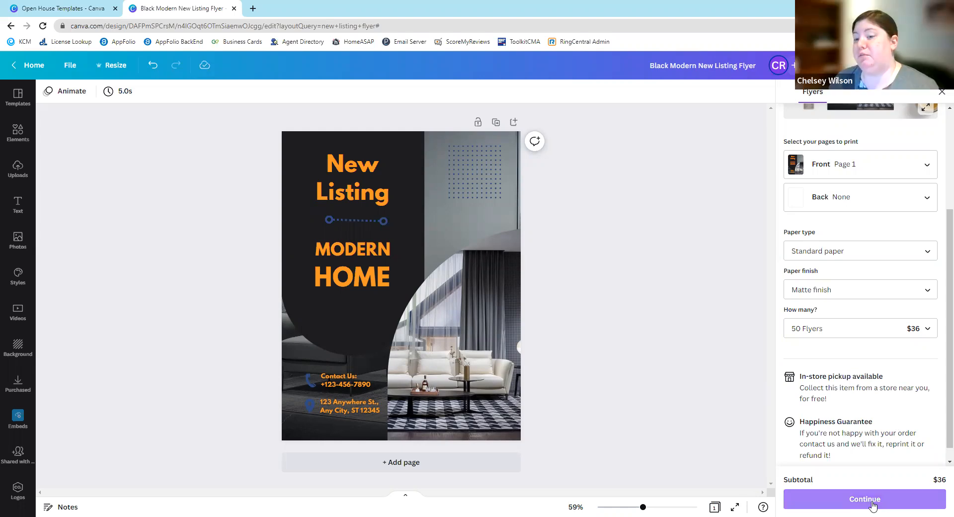
left_click(890, 505)
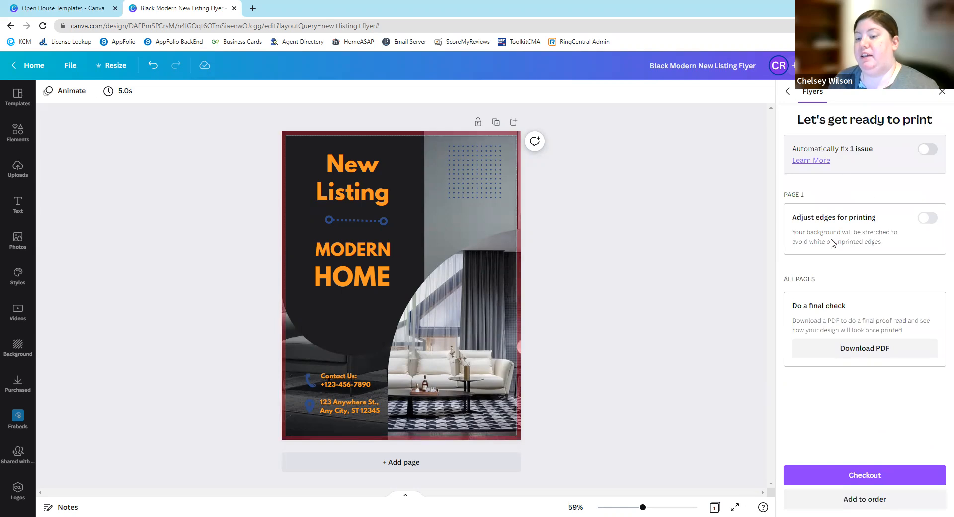
left_click(865, 476)
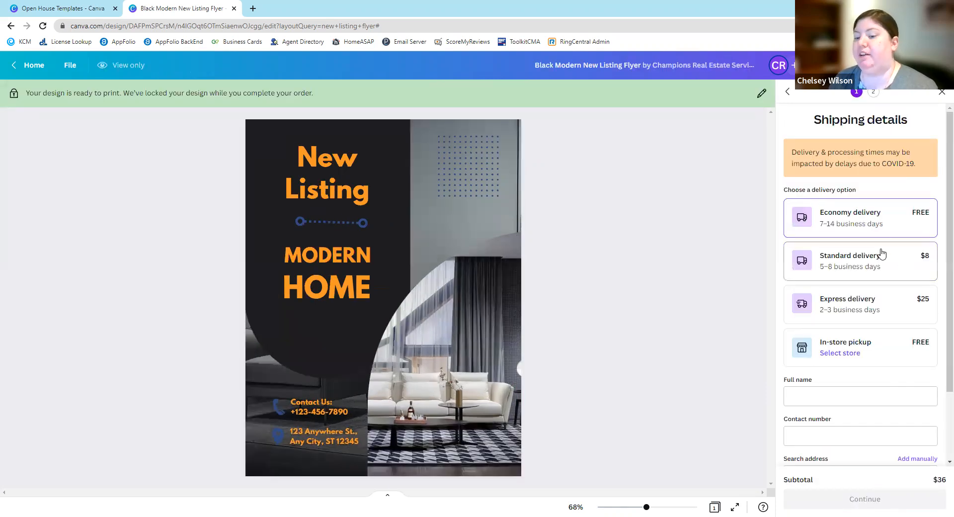
scroll(881, 253, "down", 2)
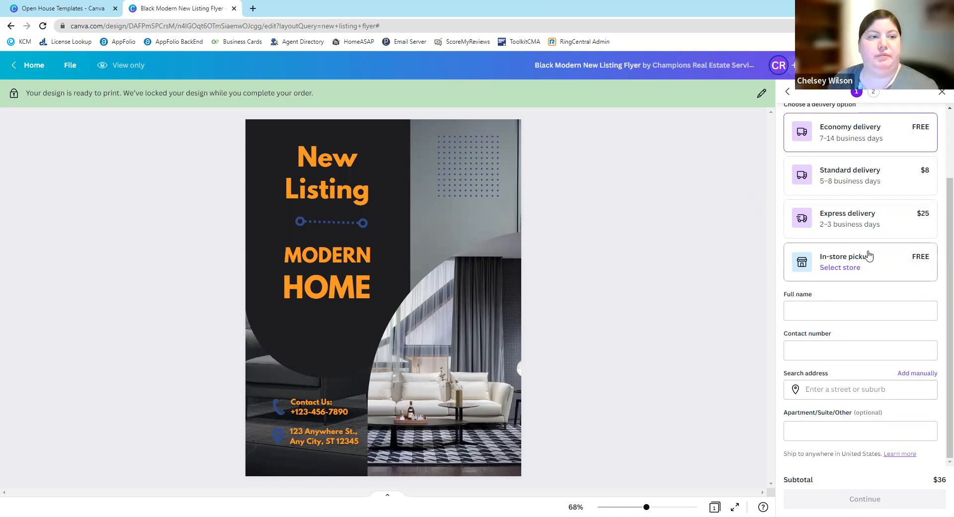
left_click(80, 8)
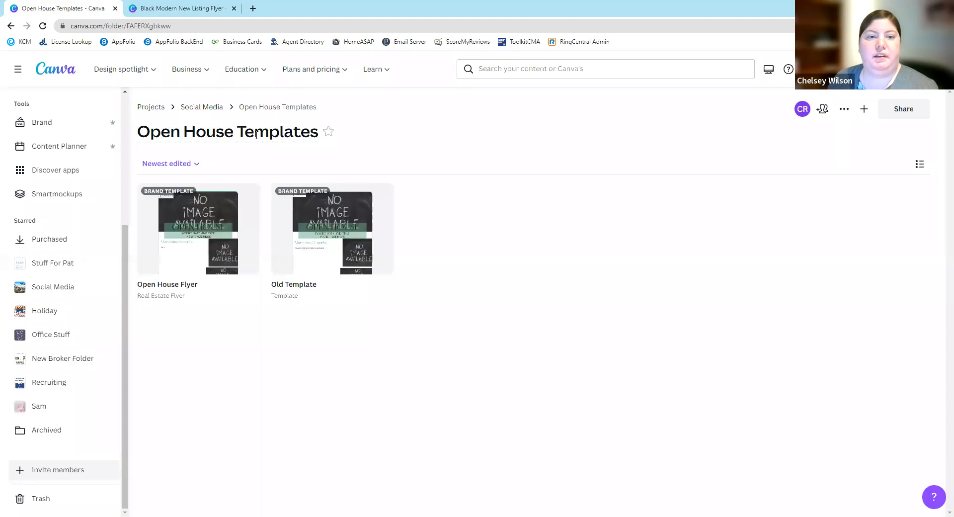
mouse_move(192, 69)
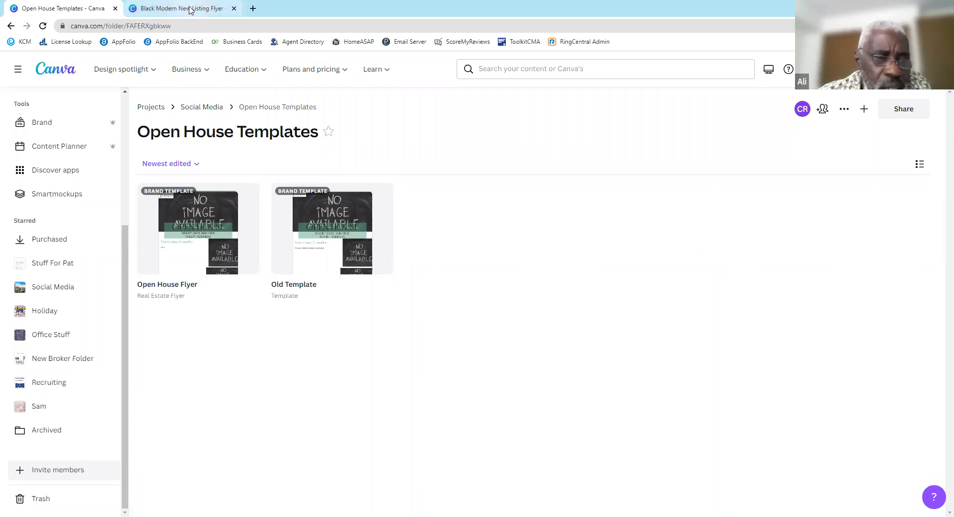
mouse_move(190, 9)
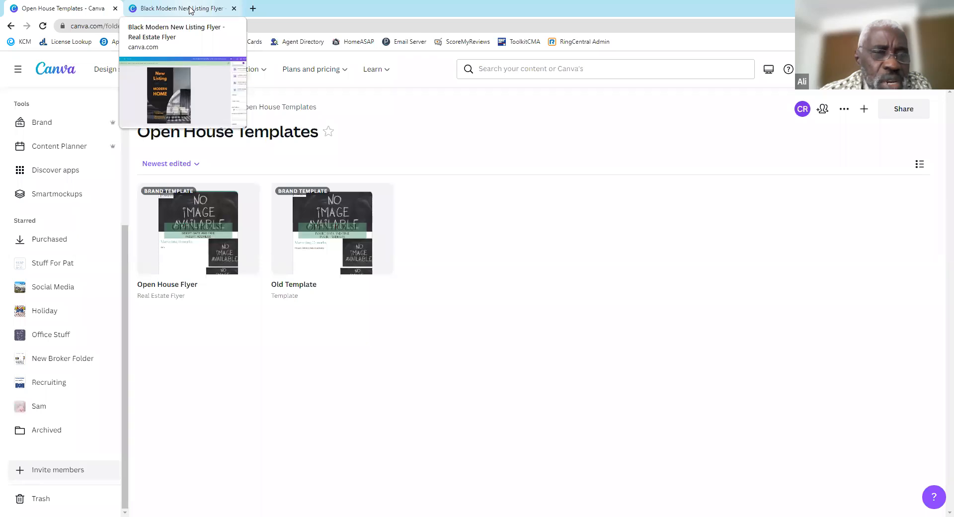
- Return to the flyer and examine the preset design formats and sizes it can be resized to
left_click(190, 9)
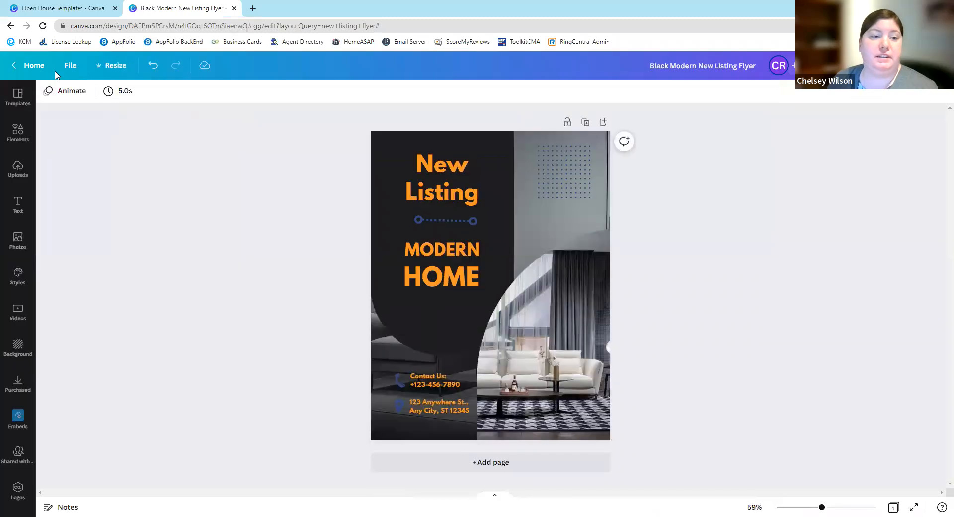
left_click(119, 69)
left_click(164, 298)
scroll(165, 289, "down", 3)
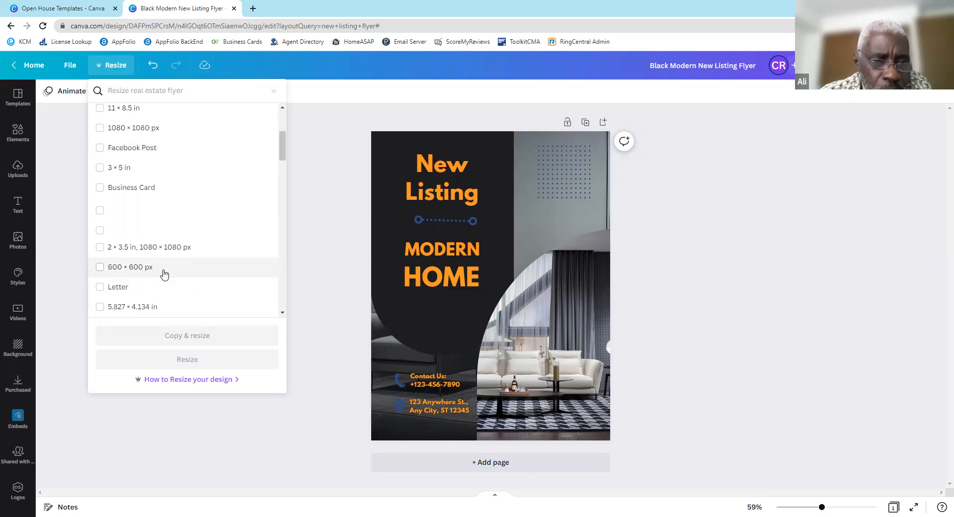
scroll(149, 258, "down", 2)
scroll(138, 252, "down", 4)
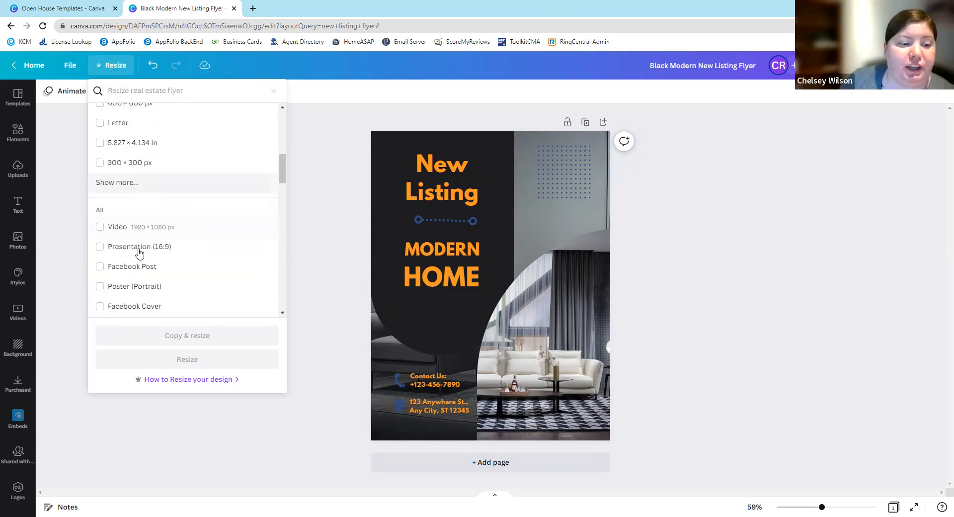
scroll(140, 220, "down", 3)
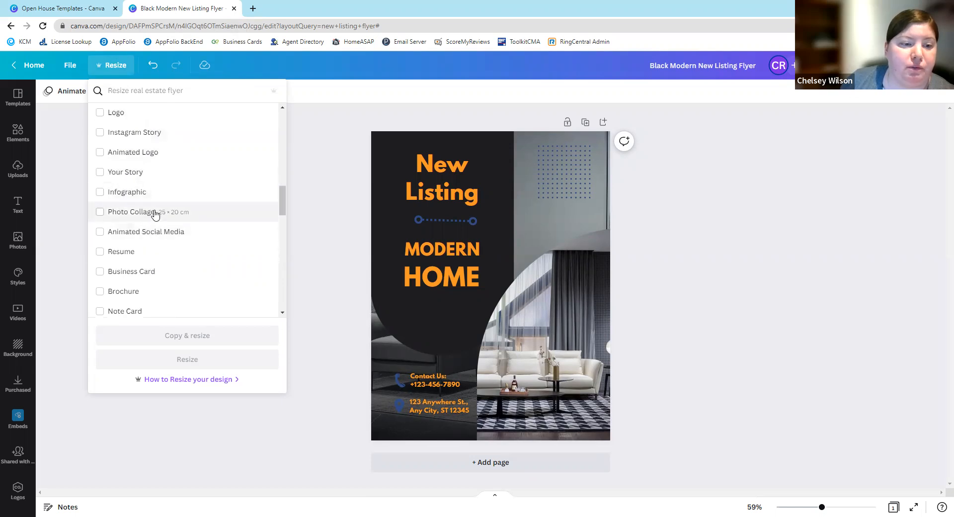
scroll(144, 228, "down", 2)
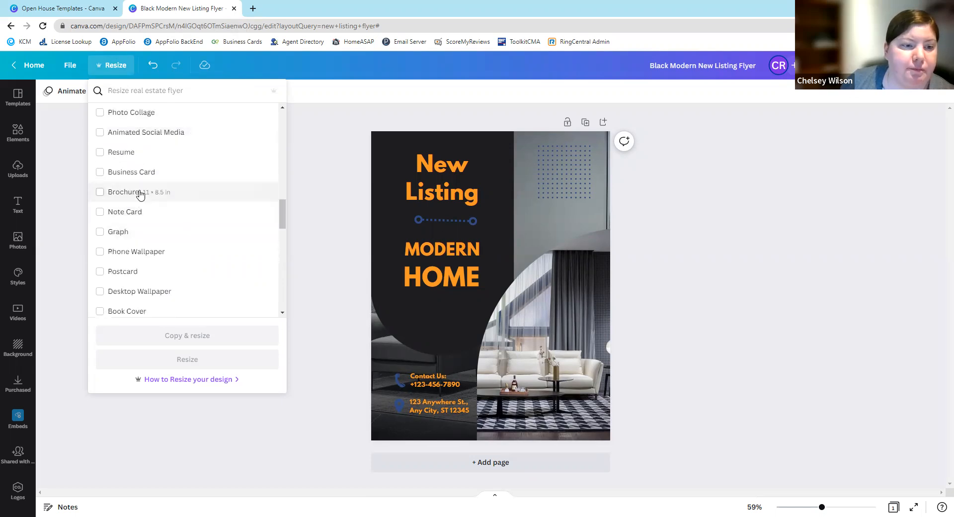
scroll(143, 208, "down", 1)
scroll(141, 230, "down", 2)
scroll(154, 282, "down", 2)
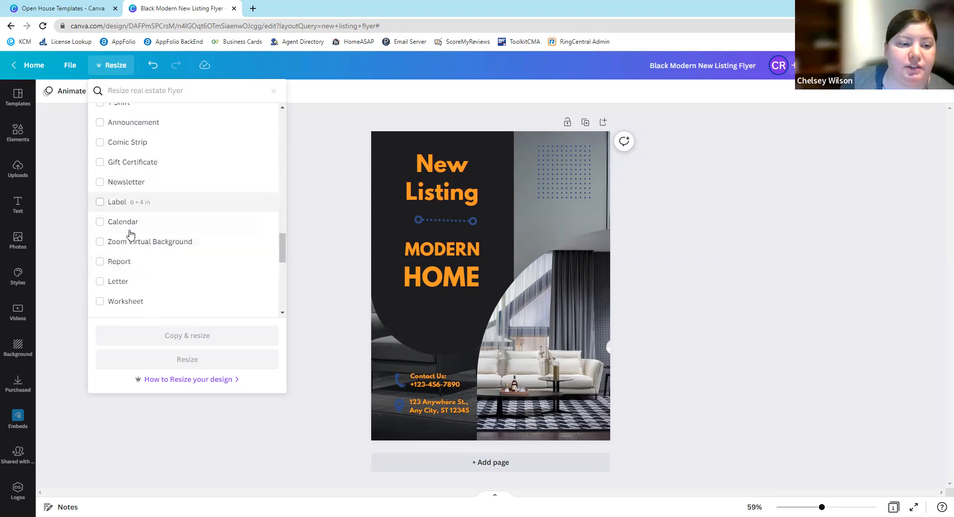
scroll(130, 231, "down", 1)
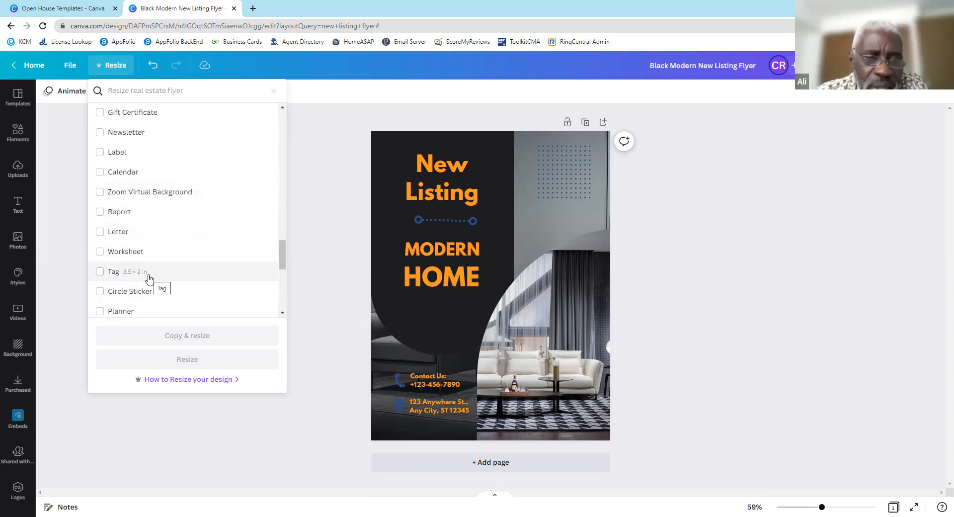
scroll(142, 223, "down", 3)
scroll(135, 192, "down", 2)
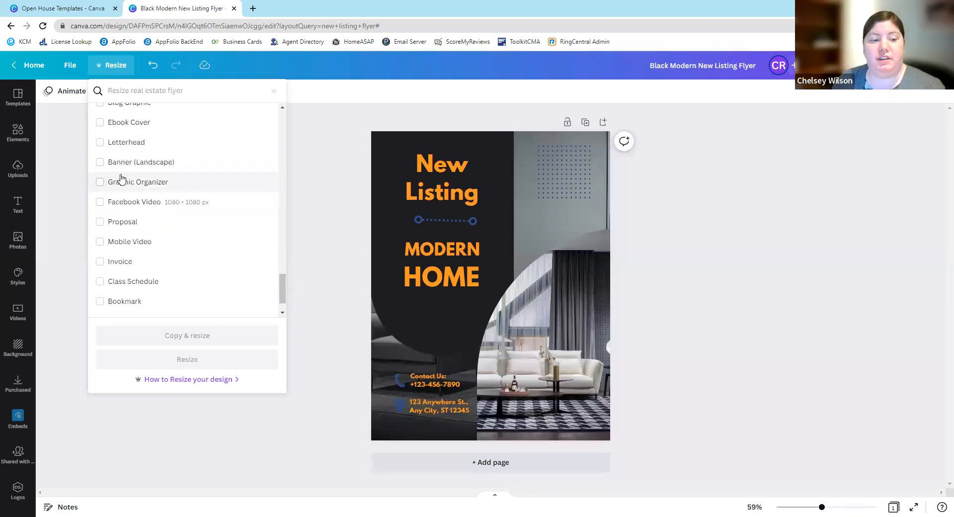
scroll(187, 232, "down", 1)
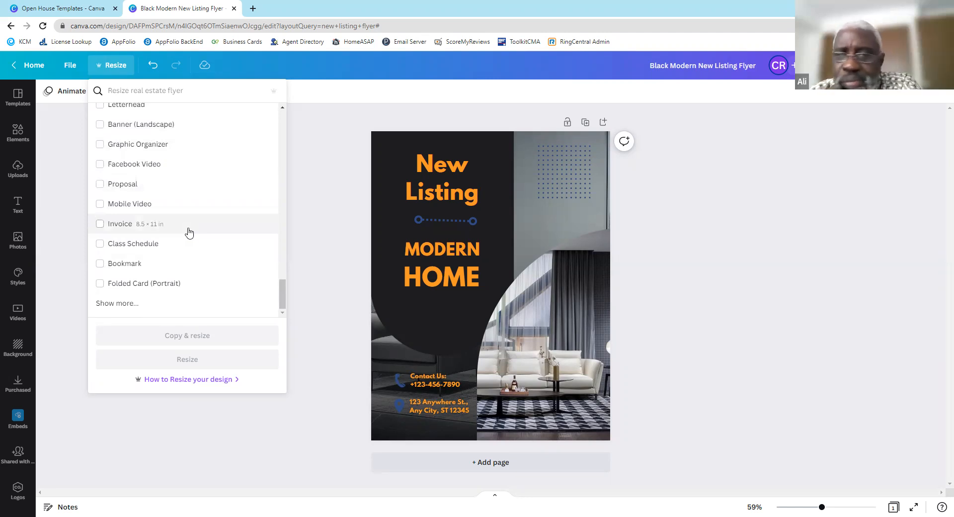
scroll(189, 232, "up", 1)
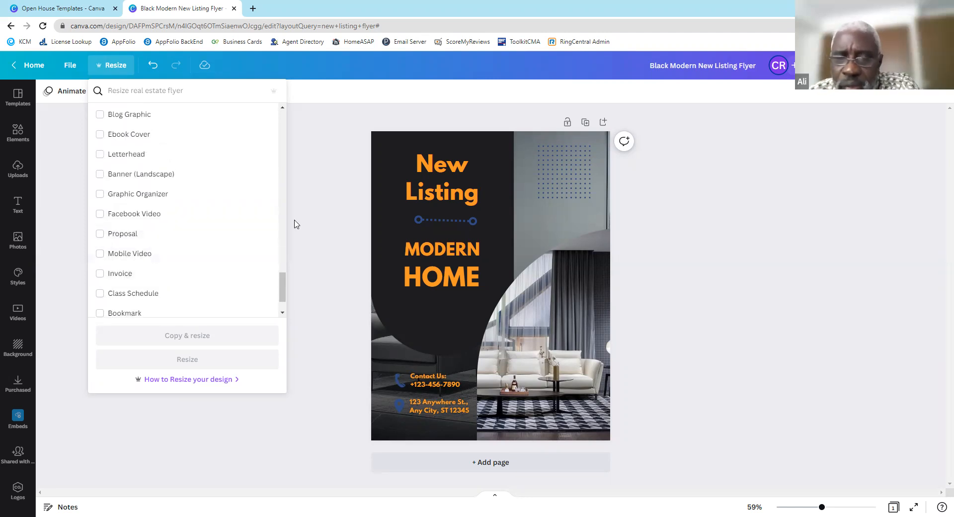
scroll(278, 216, "up", 2)
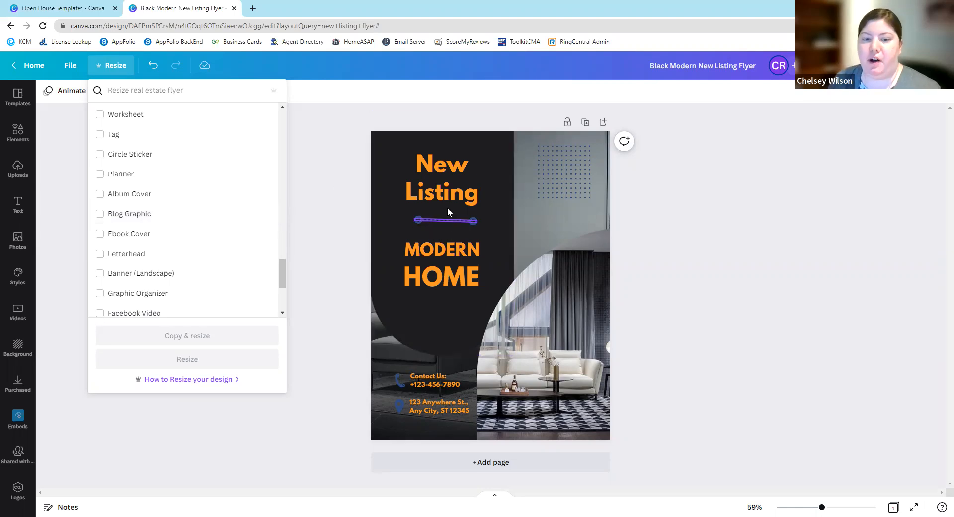
- Move the blue dotted line between the "New Listing" and "MODERN HOME" headings slightly down and to the right
left_click(474, 221)
mouse_move(473, 219)
left_mouse_down()
mouse_move(486, 225)
mouse_move(478, 224)
left_mouse_up()
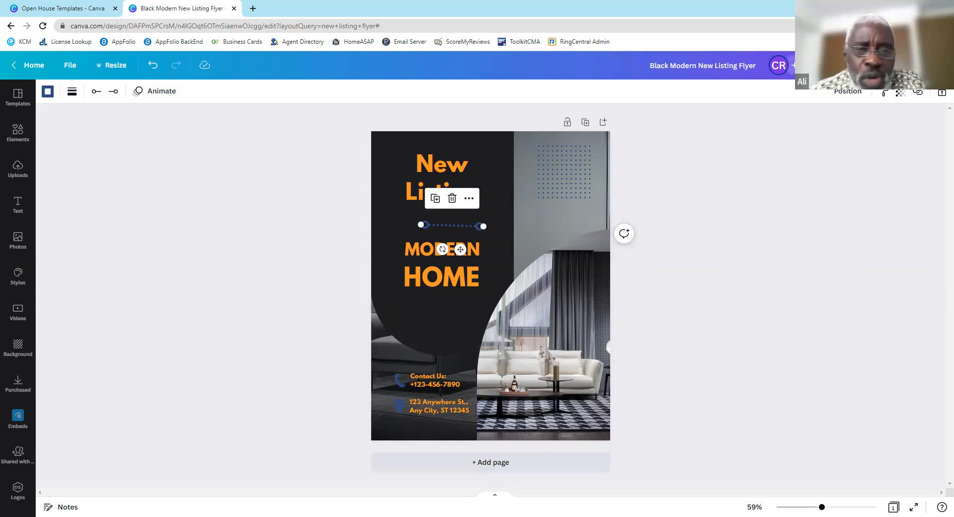
- Open the flyer's sharing settings and examine the link access choices for who can open the design
left_click(796, 72)
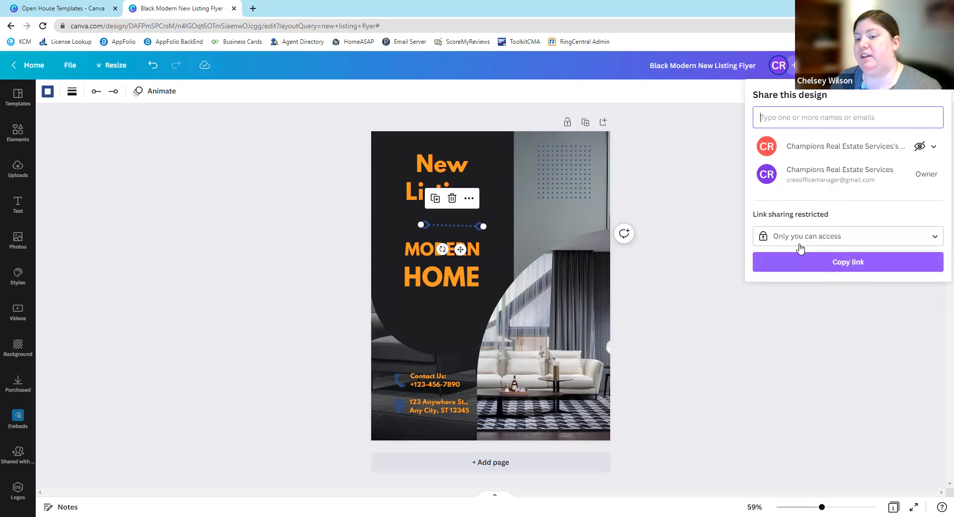
left_click(830, 237)
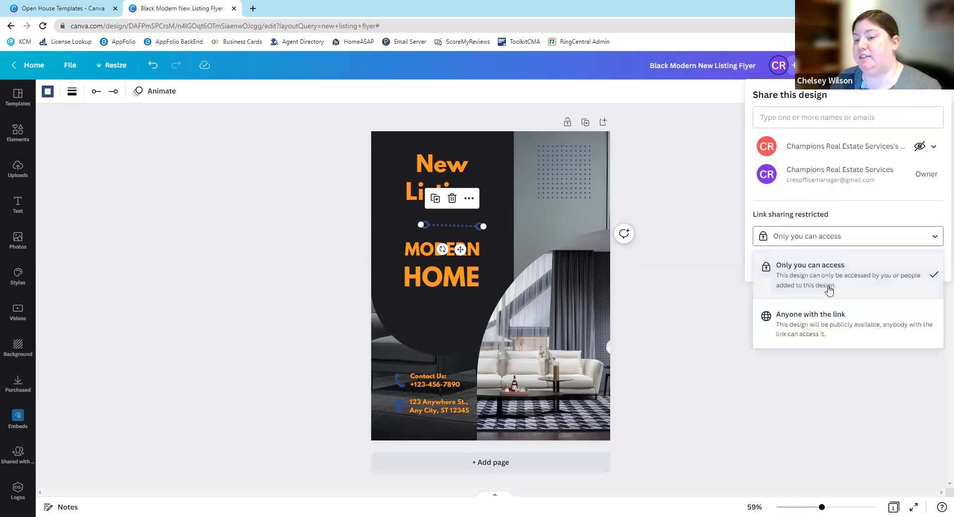
left_click(842, 394)
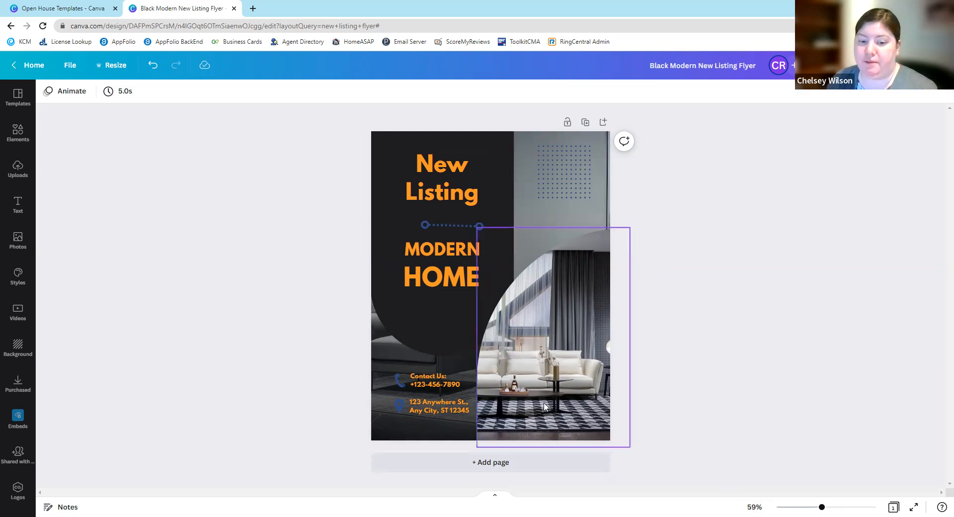
- Review the flyer's resize options, selecting the Instagram Post (Square) preset and checking the custom width, height and unit choices without applying a resize
mouse_move(821, 506)
left_mouse_down()
mouse_move(786, 507)
mouse_move(859, 506)
mouse_move(805, 506)
mouse_move(827, 506)
left_mouse_up()
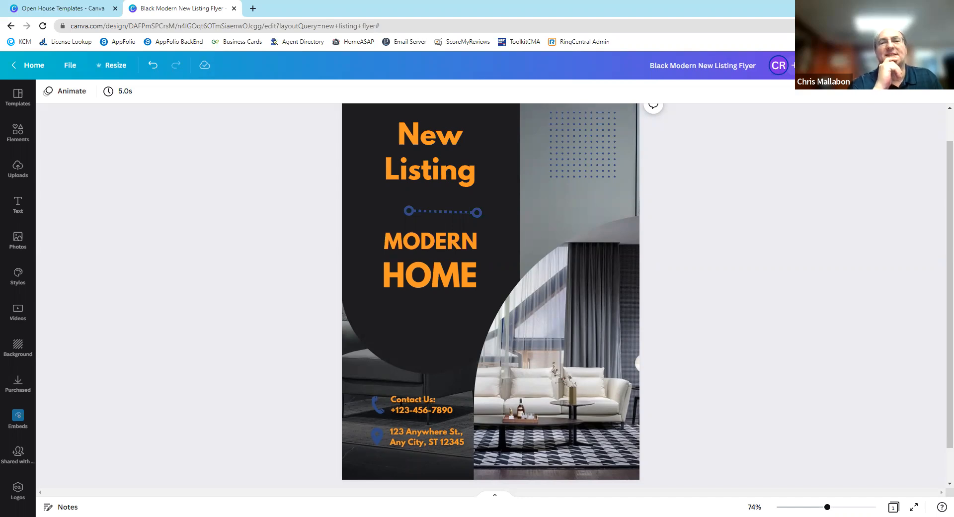
left_click(114, 71)
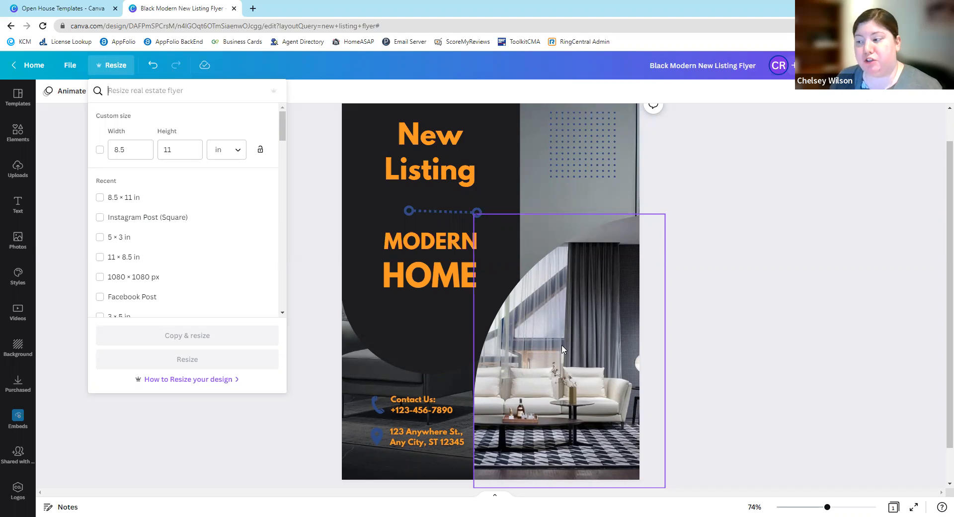
left_click(101, 219)
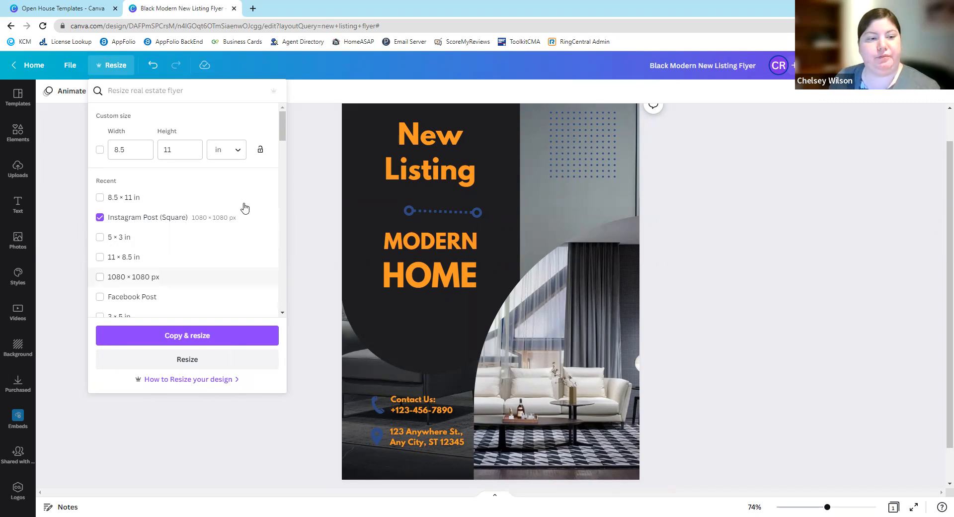
left_click(121, 150)
left_click(192, 150)
left_click(232, 153)
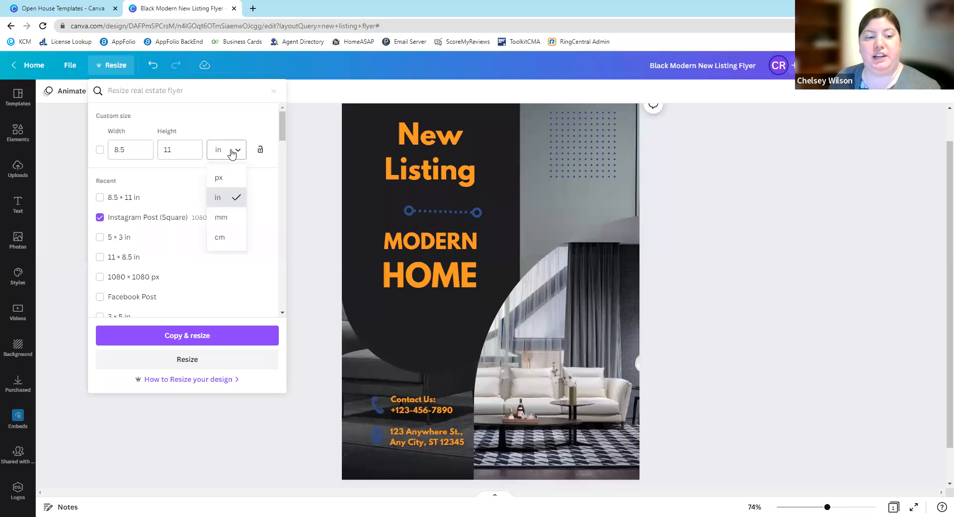
left_click(167, 149)
left_click(132, 148)
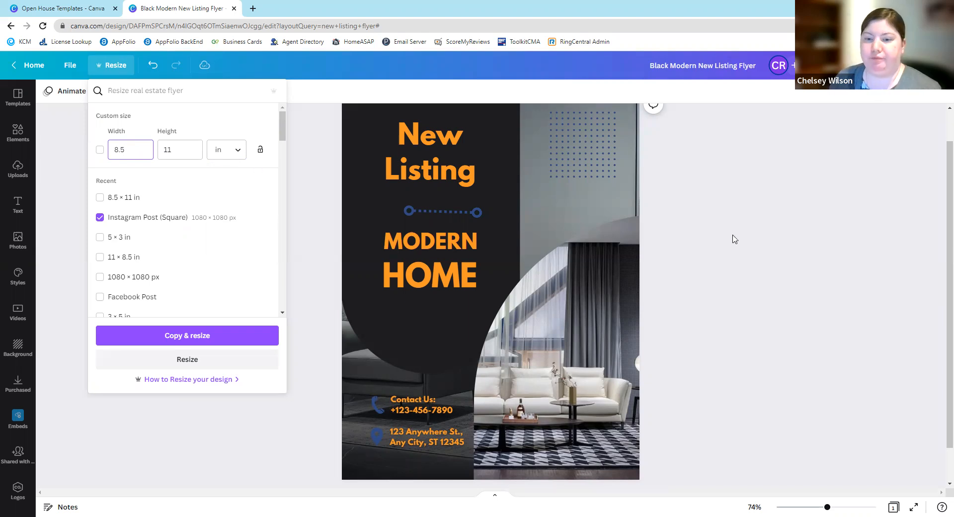
left_click(717, 258)
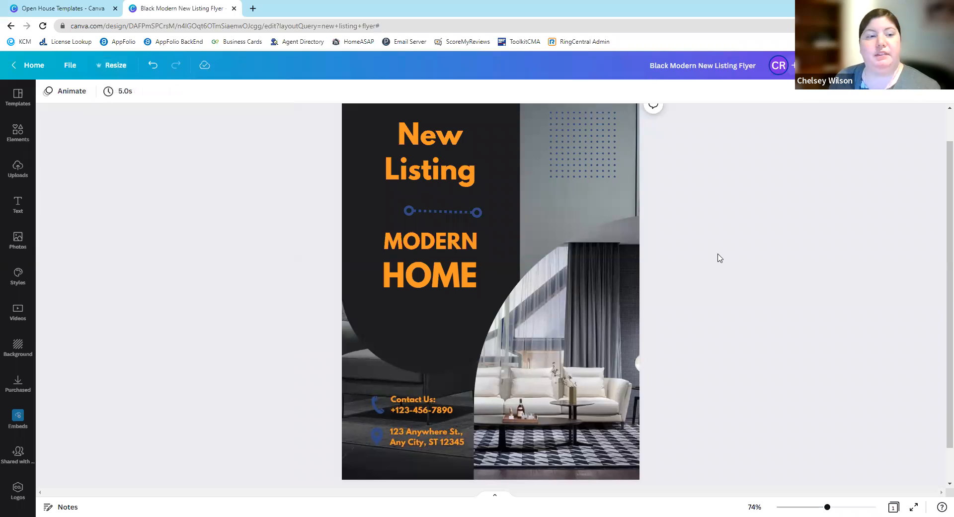
scroll(719, 258, "up", 1)
scroll(720, 257, "down", 1)
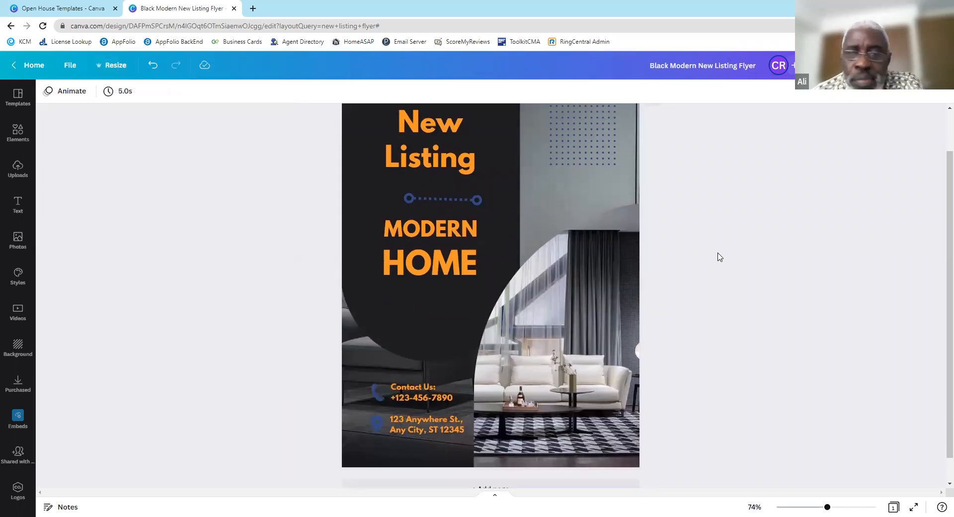